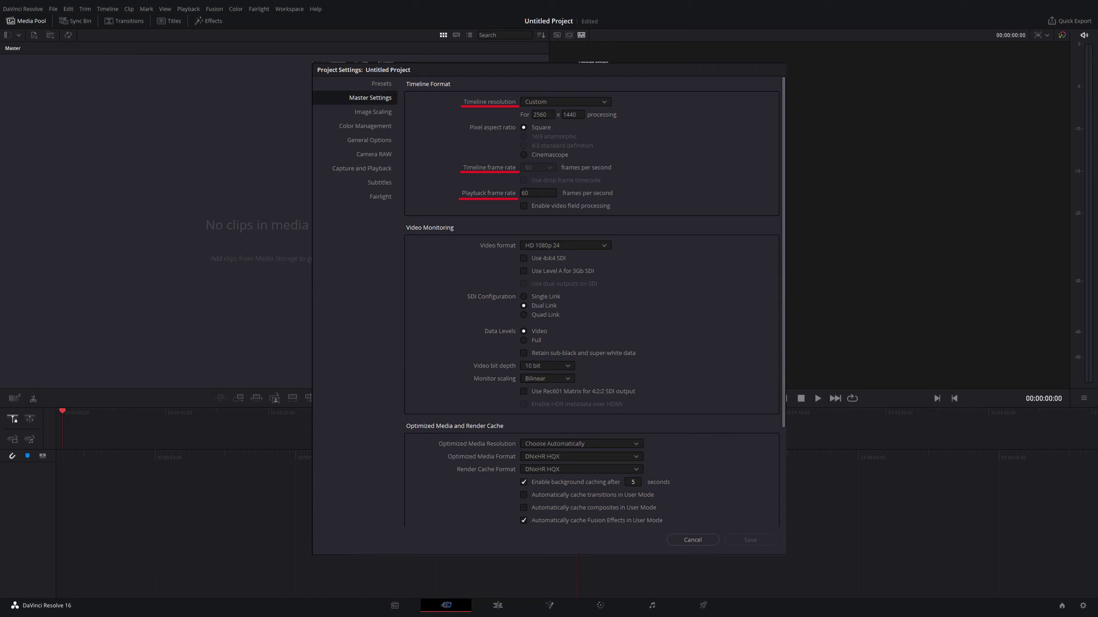
Switch to the empty Fusion page for the 2560×1440, 60 fps project.
click(558, 605)
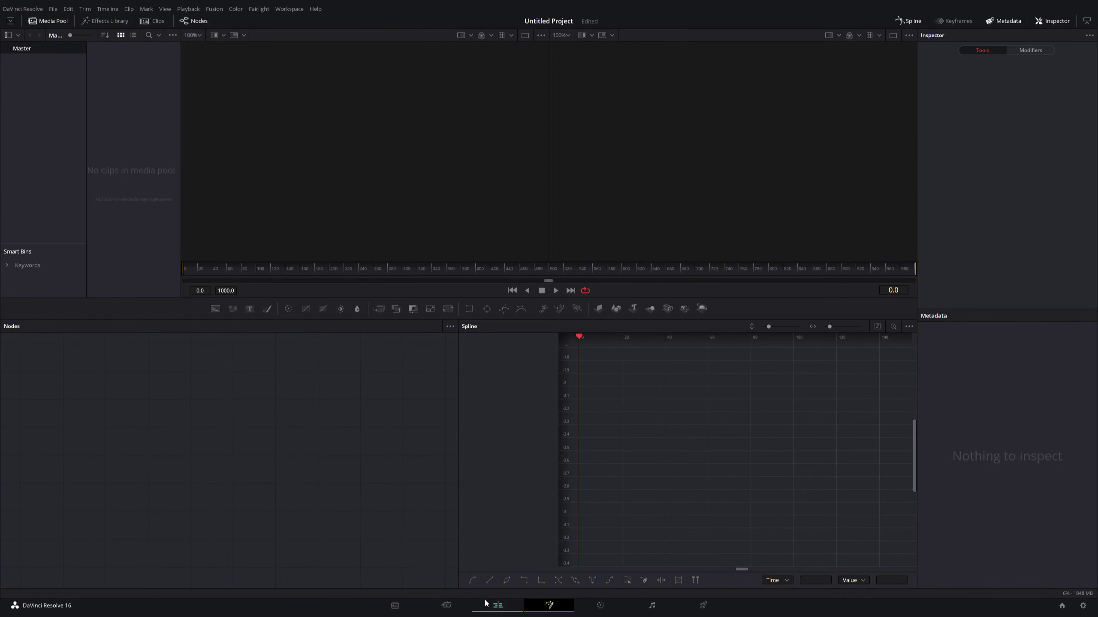
Open the Przejście clip from the Edit page's Media Pool in Fusion and move MediaOut1 left.
click(497, 605)
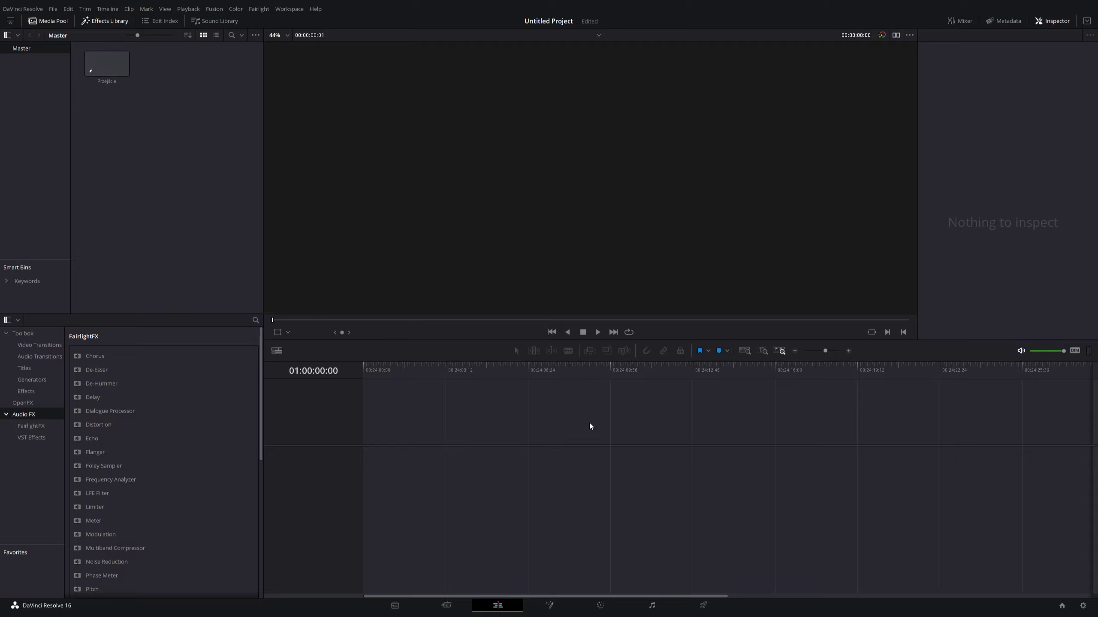
click(104, 69)
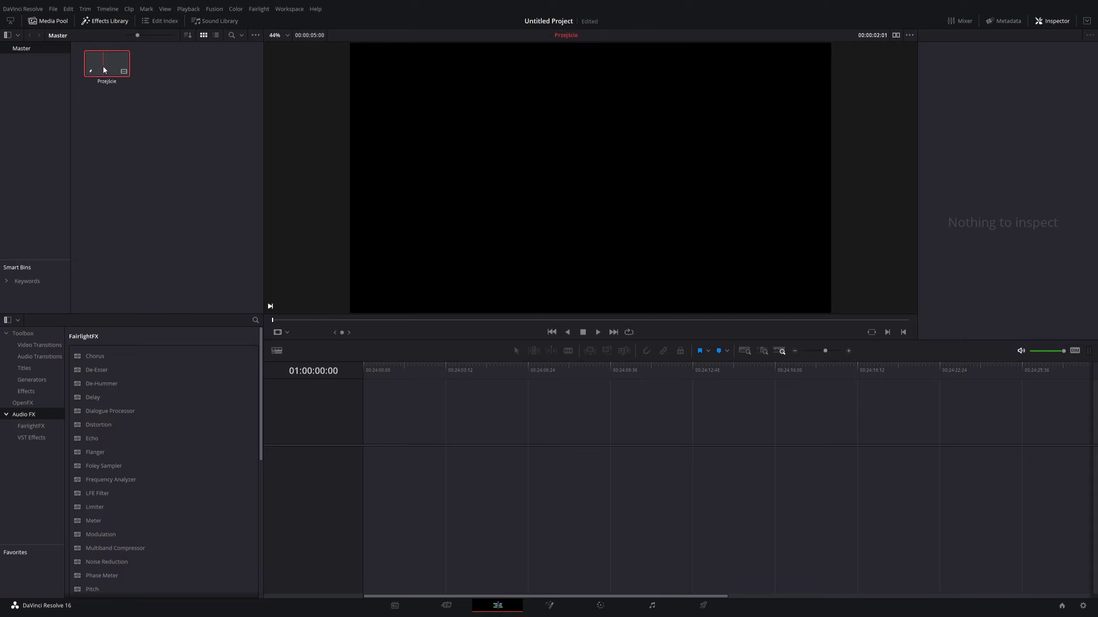
double_click(104, 67)
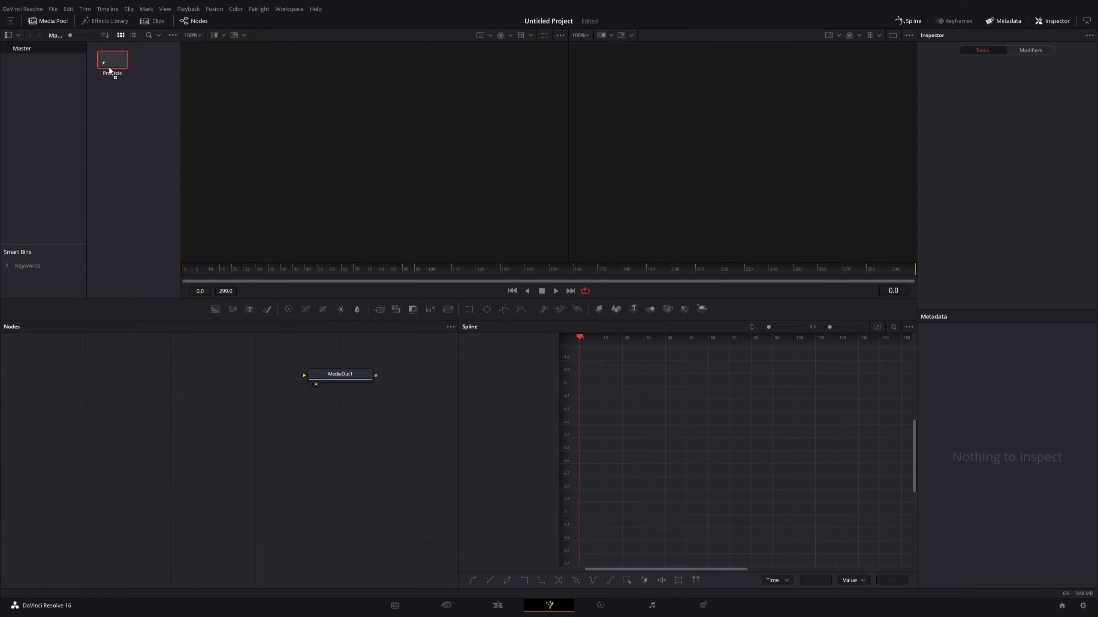
drag(350, 379, 72, 391)
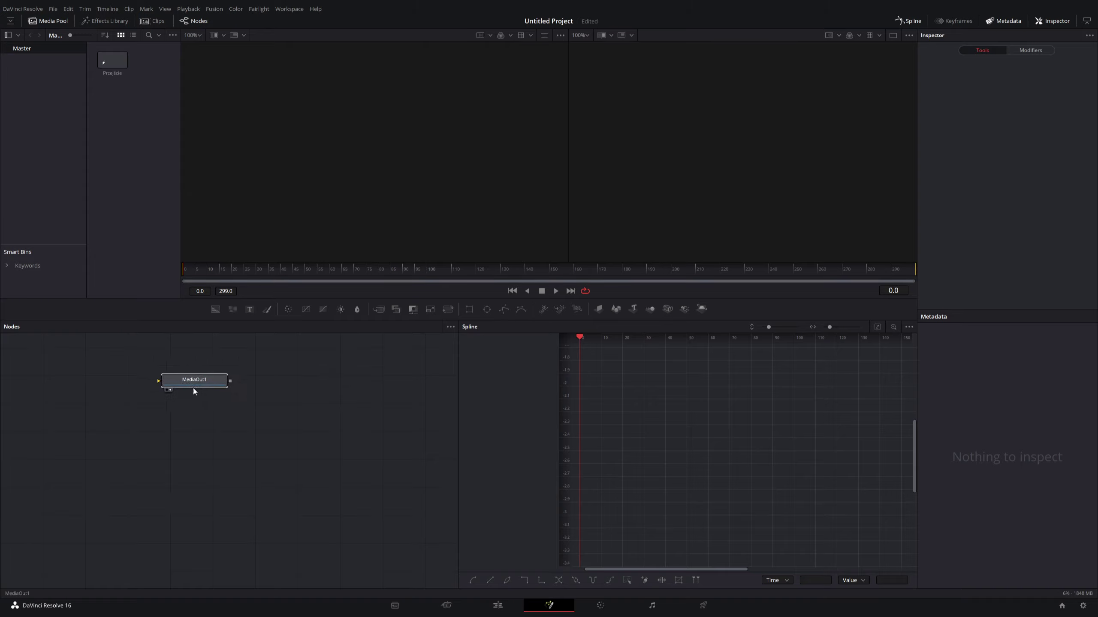
click(72, 391)
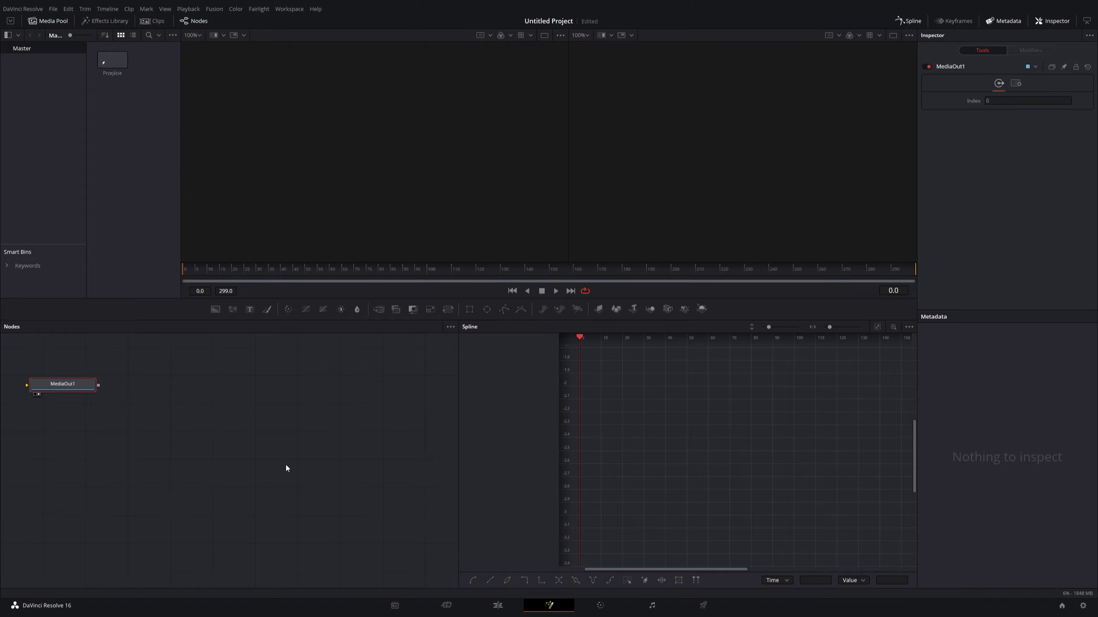
scroll(285, 468, up, 3)
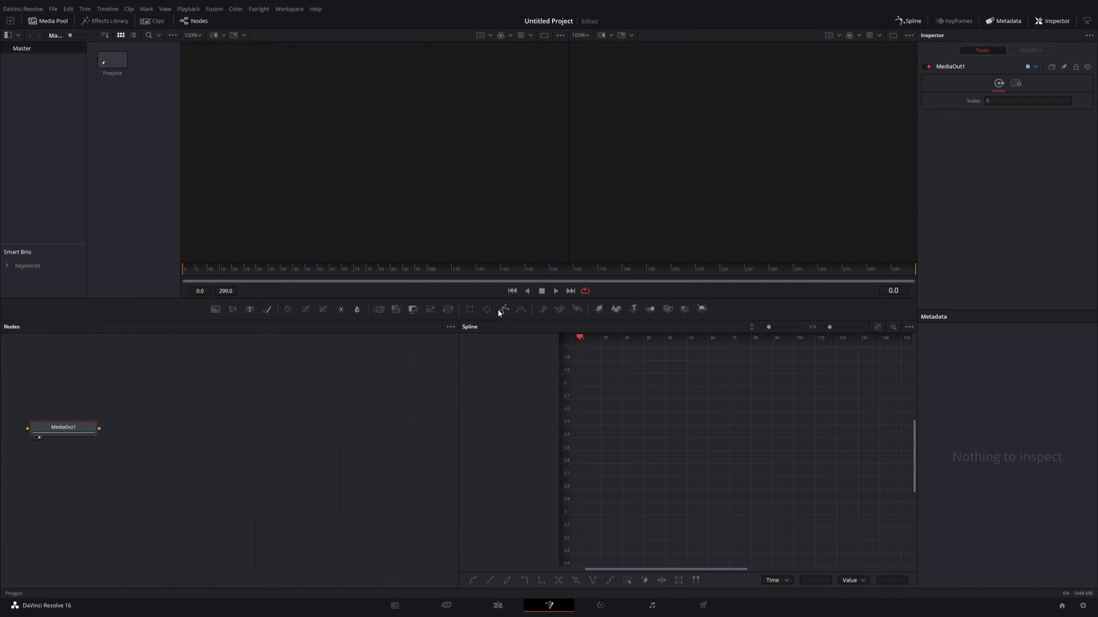
Add a Background1 node, move MediaOut1 to the right, and connect Background1 to it.
click(215, 310)
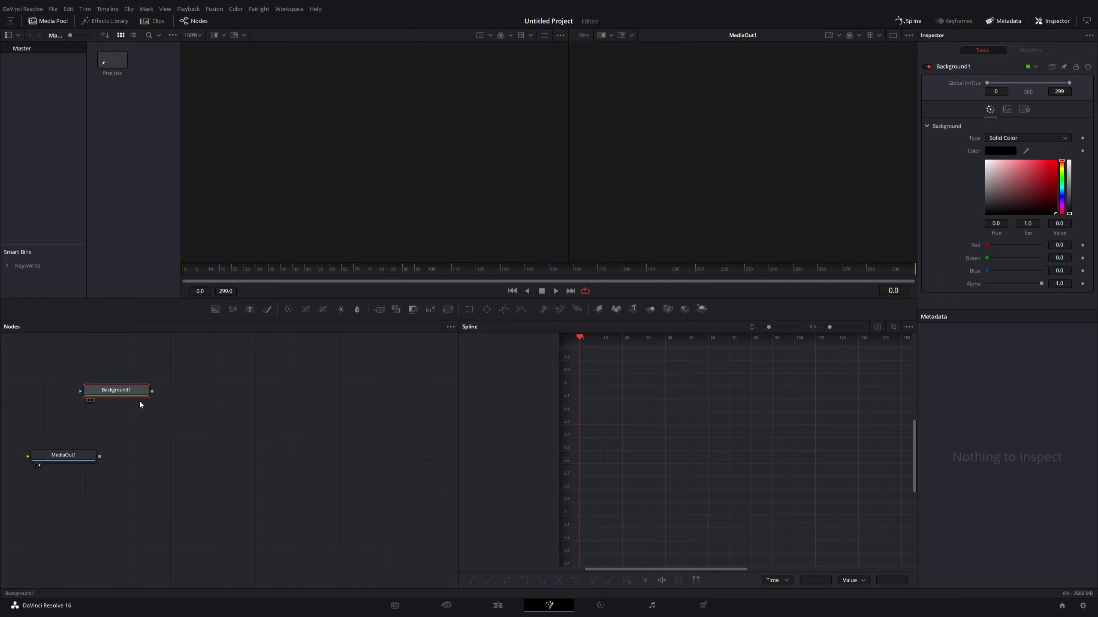
drag(70, 458, 414, 449)
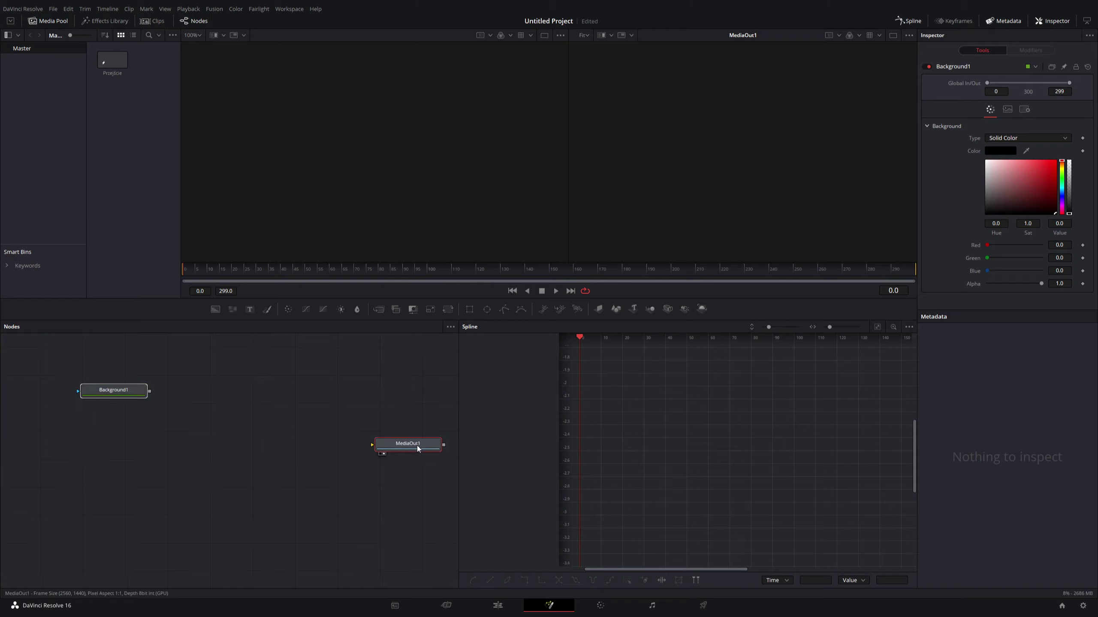
click(417, 447)
drag(149, 391, 374, 446)
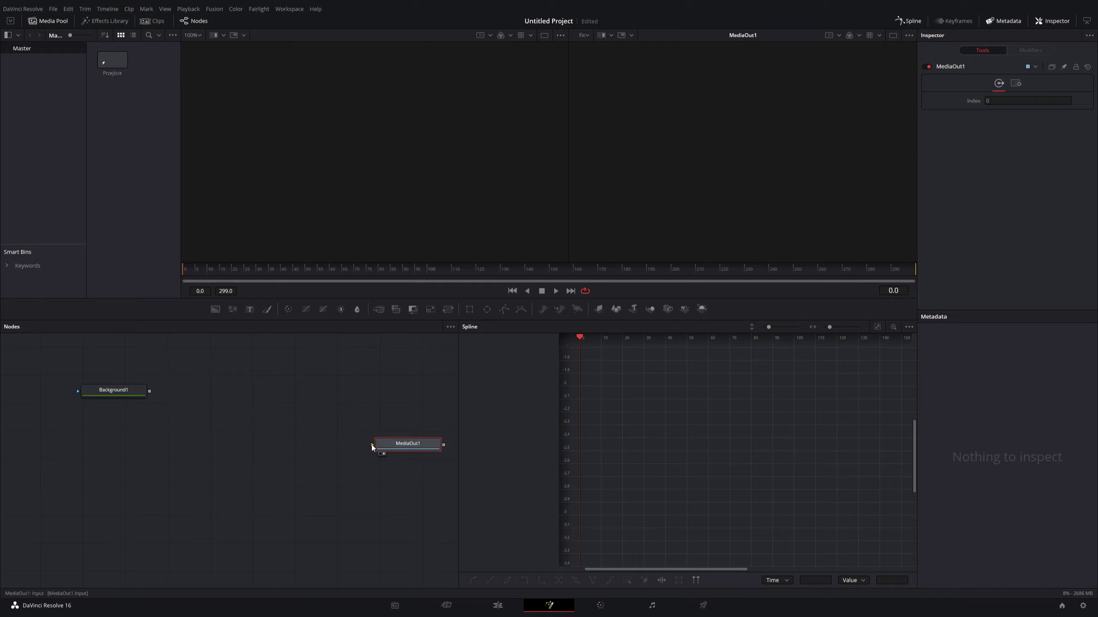
drag(149, 392, 374, 445)
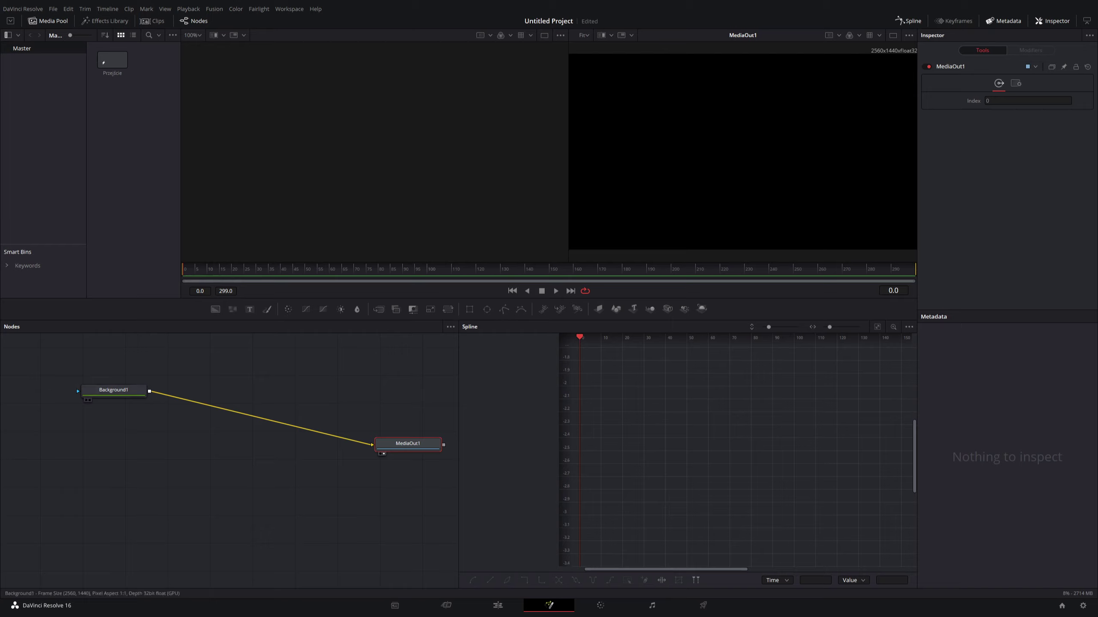
Colour Background1 pale lavender (R 0.639, G 0.635, B 0.749) and unlink it from MediaOut1.
click(130, 395)
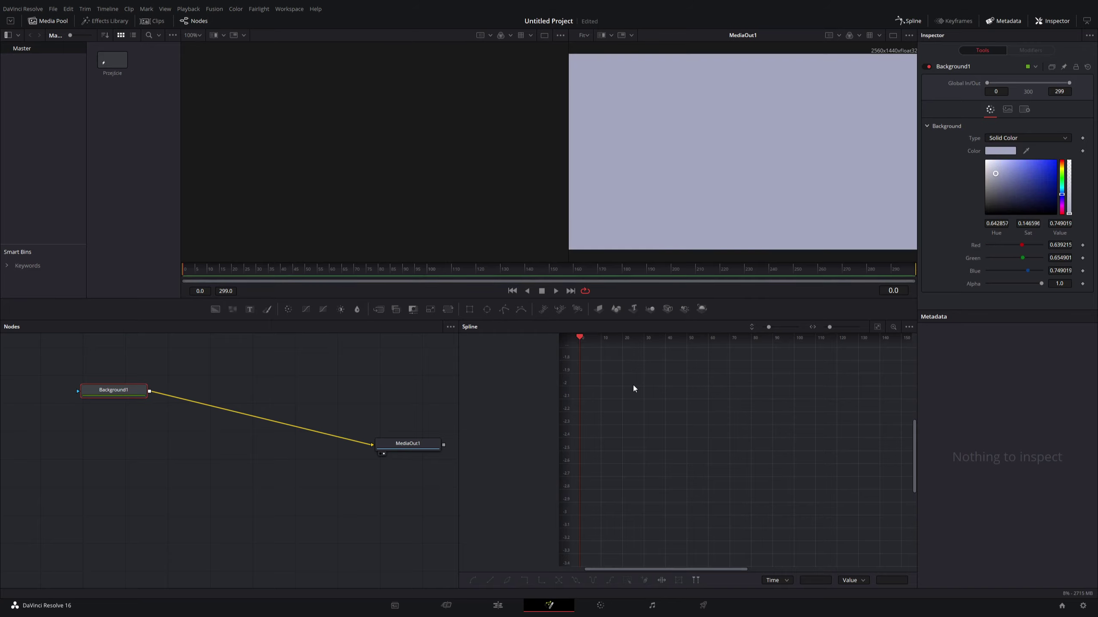
click(261, 417)
click(259, 417)
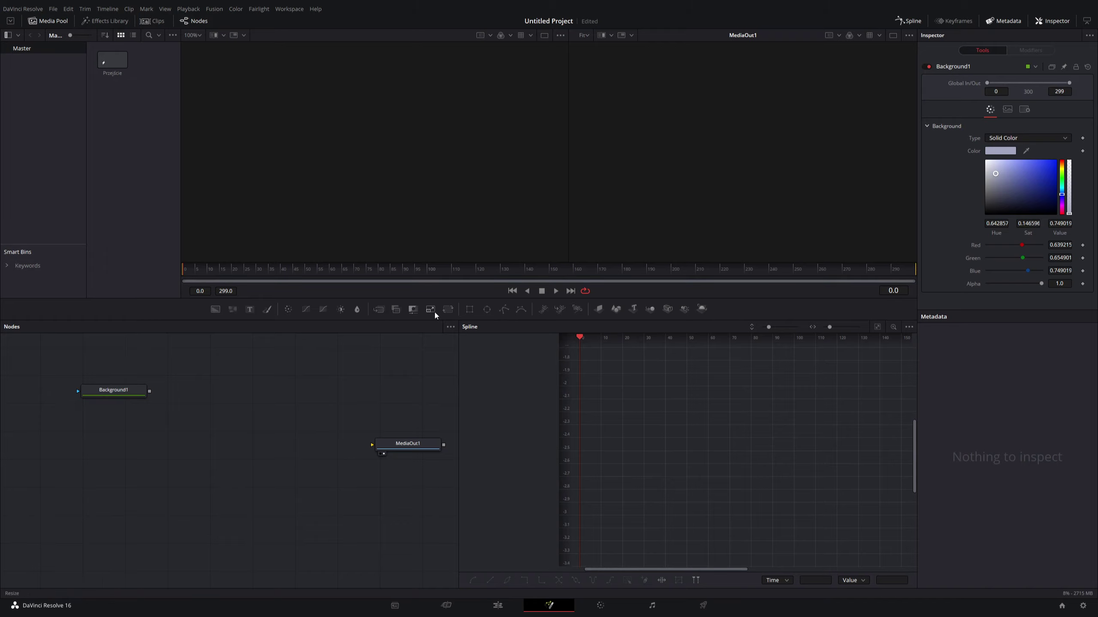
Insert Transform1 between Background1 and MediaOut1, keeping the pivot X at 0.5.
drag(448, 311, 258, 409)
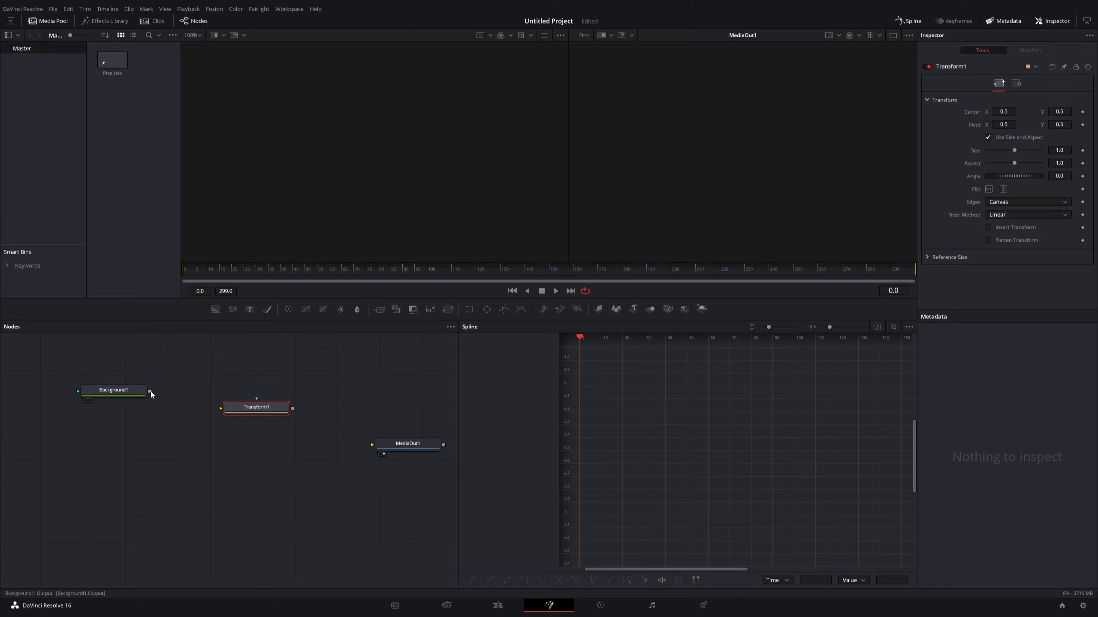
drag(150, 391, 219, 411)
drag(293, 408, 372, 445)
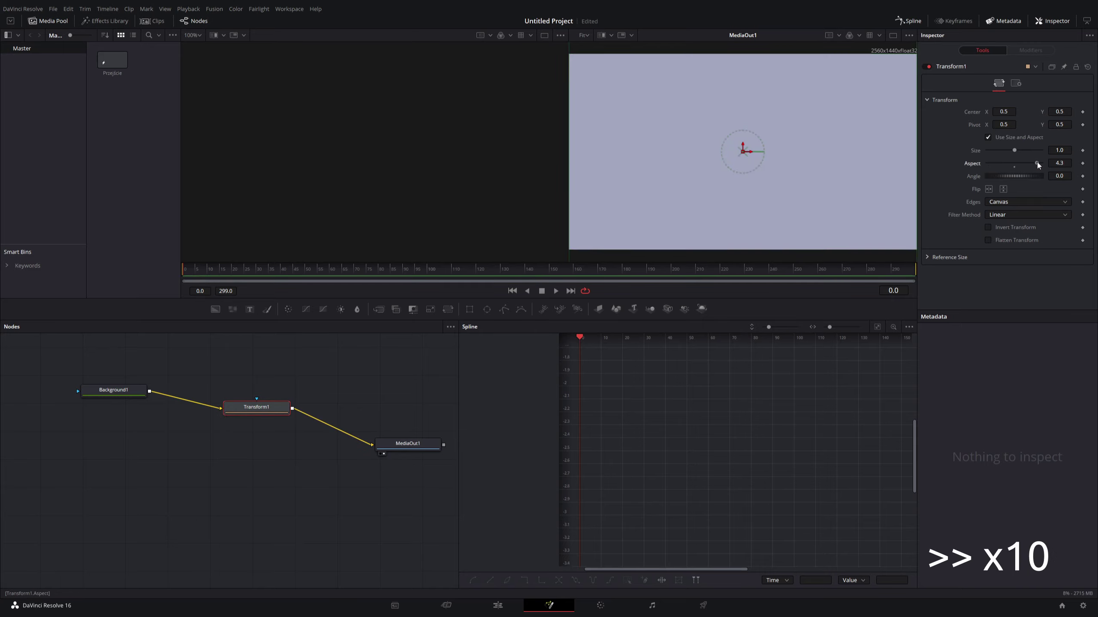
drag(742, 152, 850, 151)
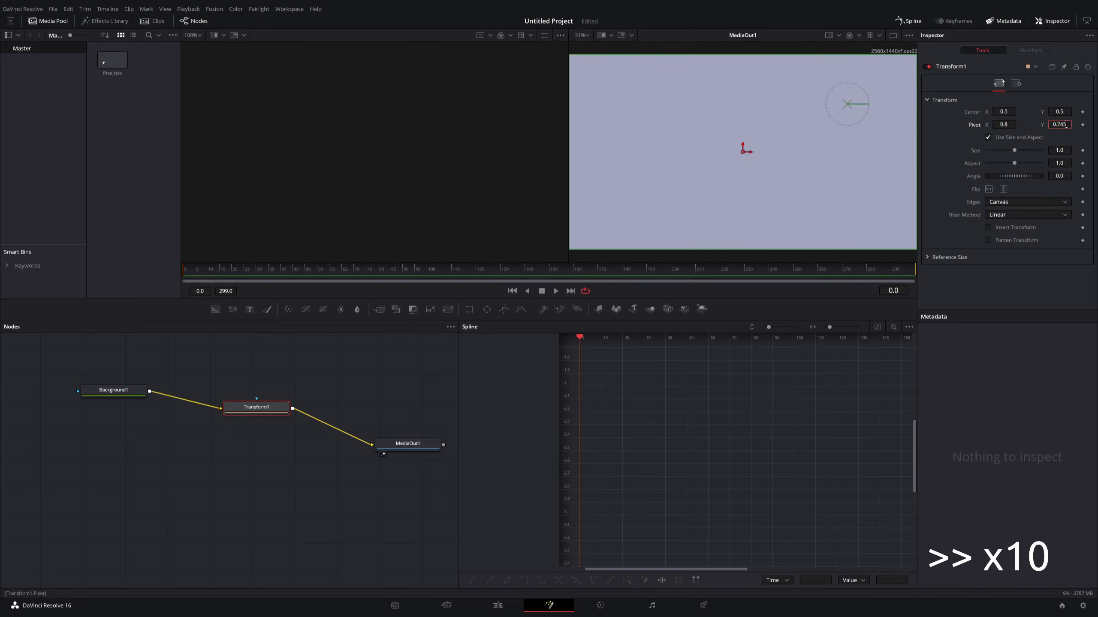
click(1004, 124)
text(0.5)
key(Tab)
Set Transform1 to a 70° angle, size 0.8 and aspect 0.8, and place it below Background1.
mouse_move(994, 176)
mouse_down()
mouse_move(1022, 177)
mouse_move(1013, 177)
mouse_up()
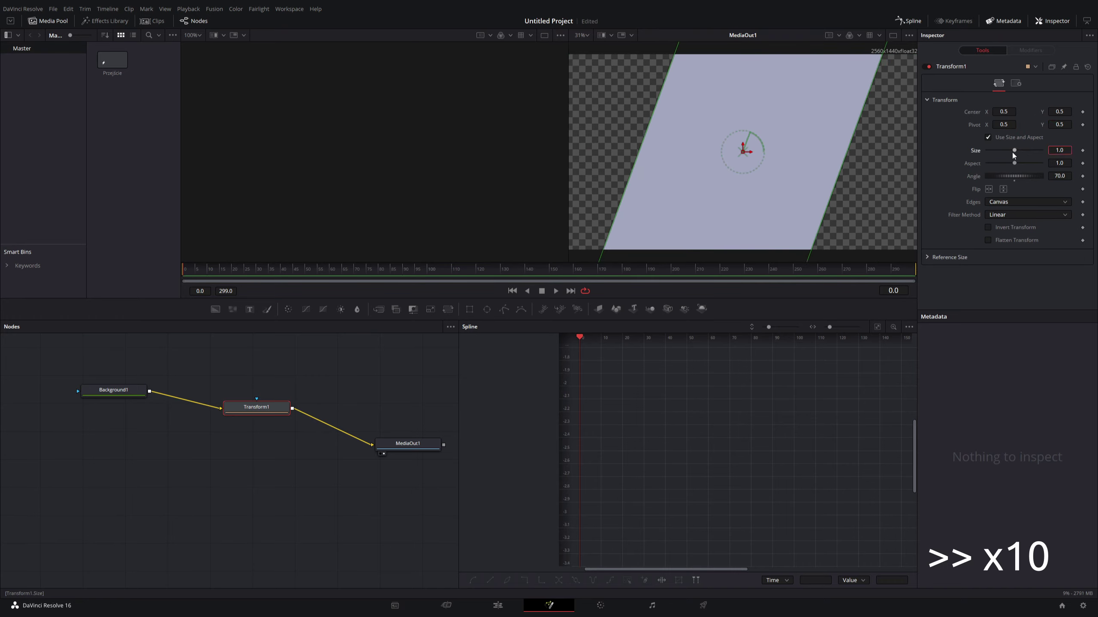
click(1059, 150)
text(1.51)
key(Return)
text(0.8)
key(Tab)
text(0.8)
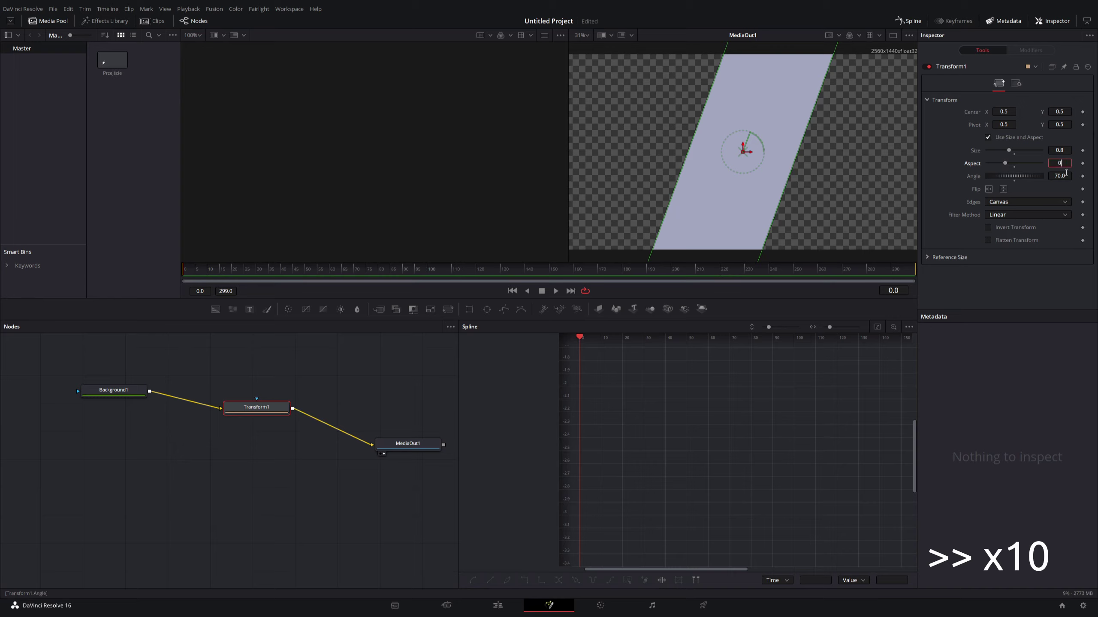
key(Tab)
drag(259, 408, 116, 427)
click(142, 390)
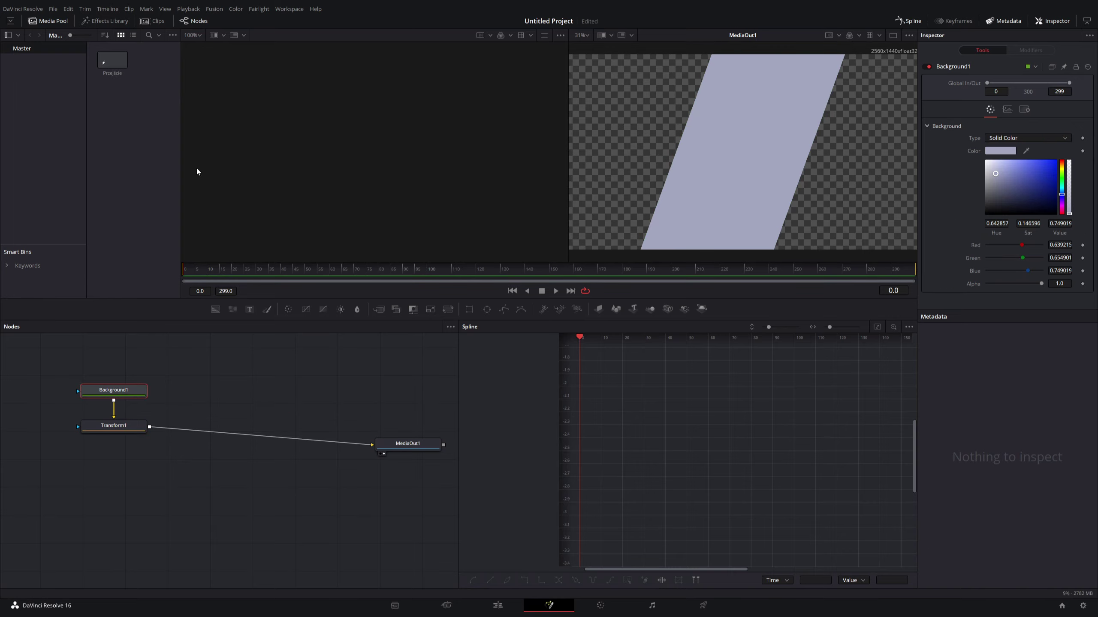
Paste copies of Background1 and Transform1 and connect Background1_1 into Transform1_1.
click(201, 368)
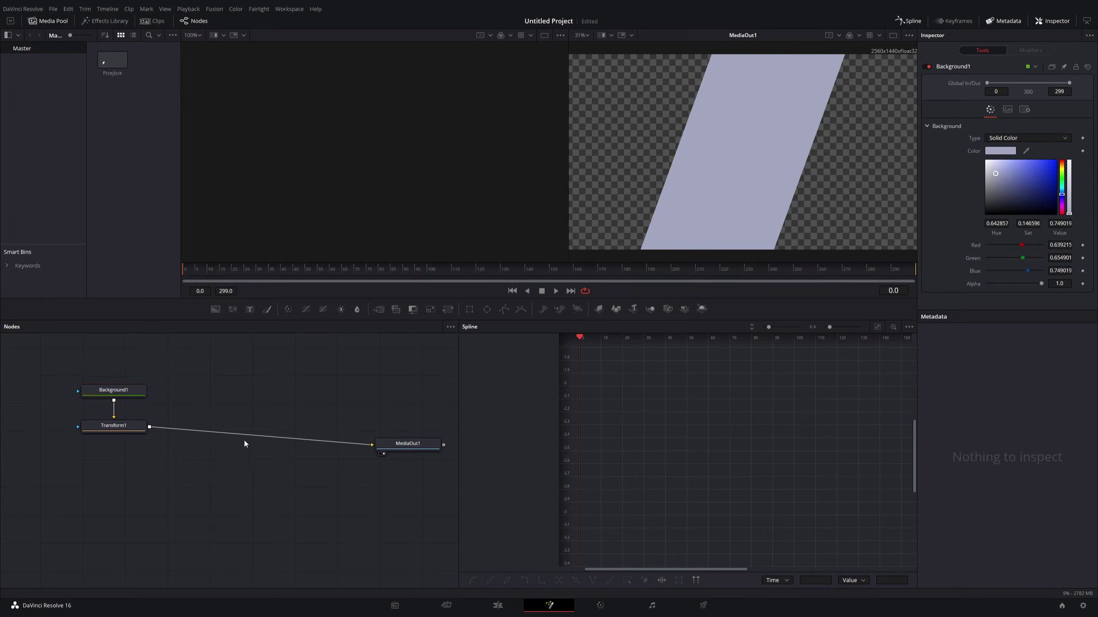
key(ctrl+v)
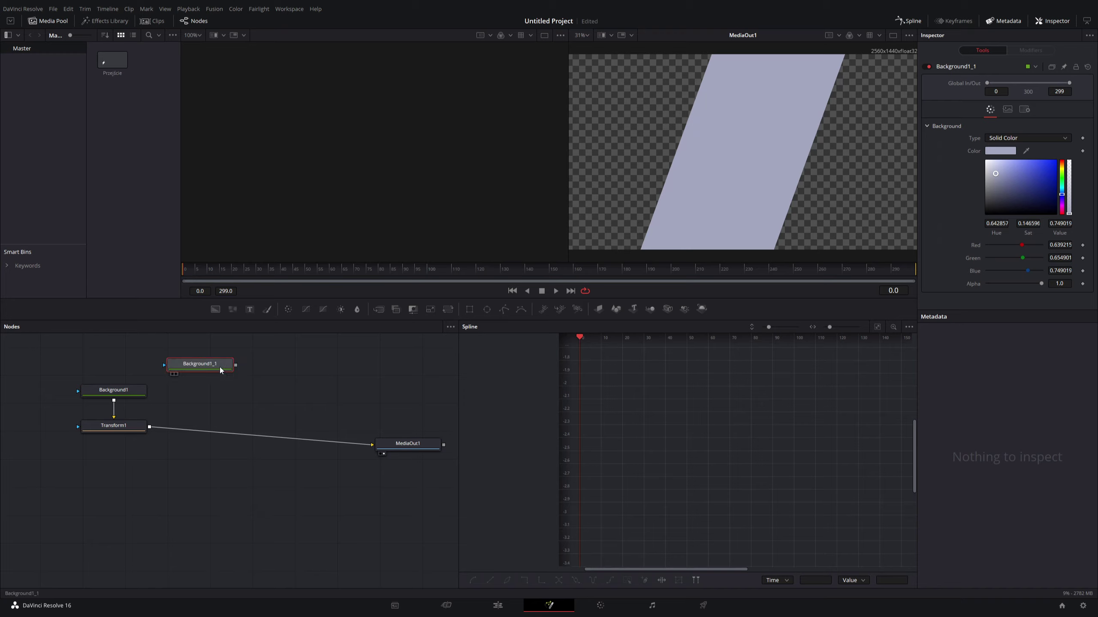
drag(224, 367, 225, 392)
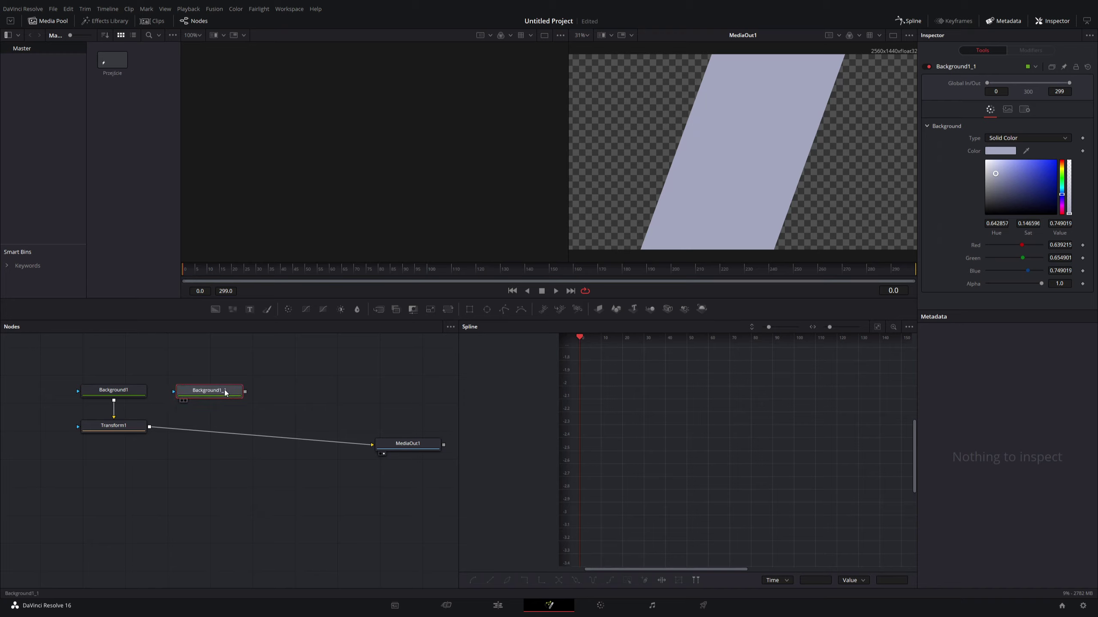
click(127, 429)
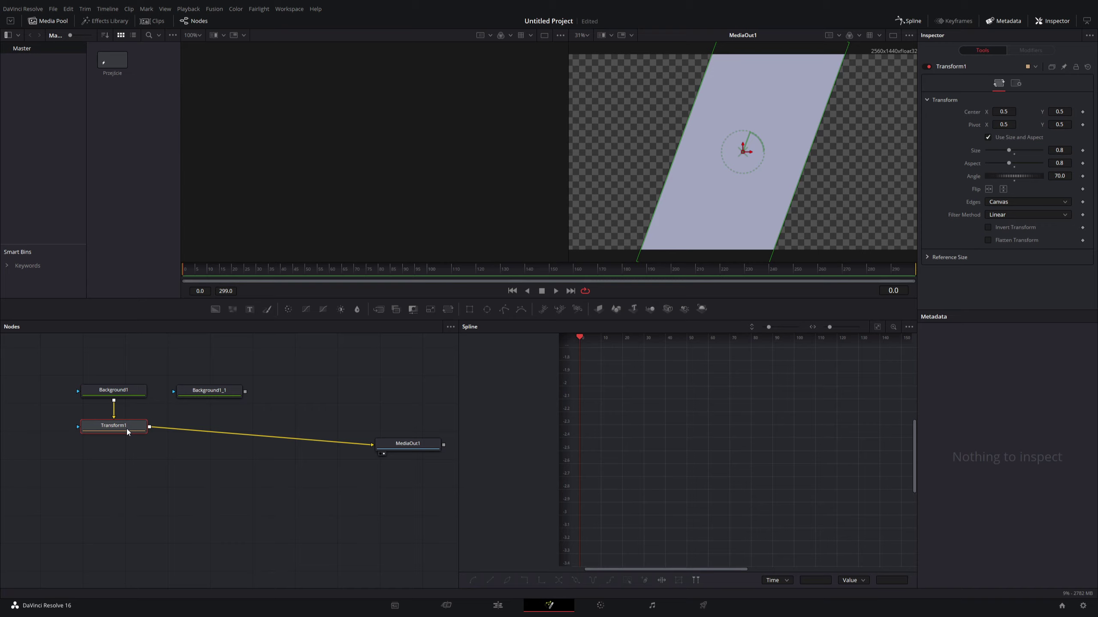
click(208, 417)
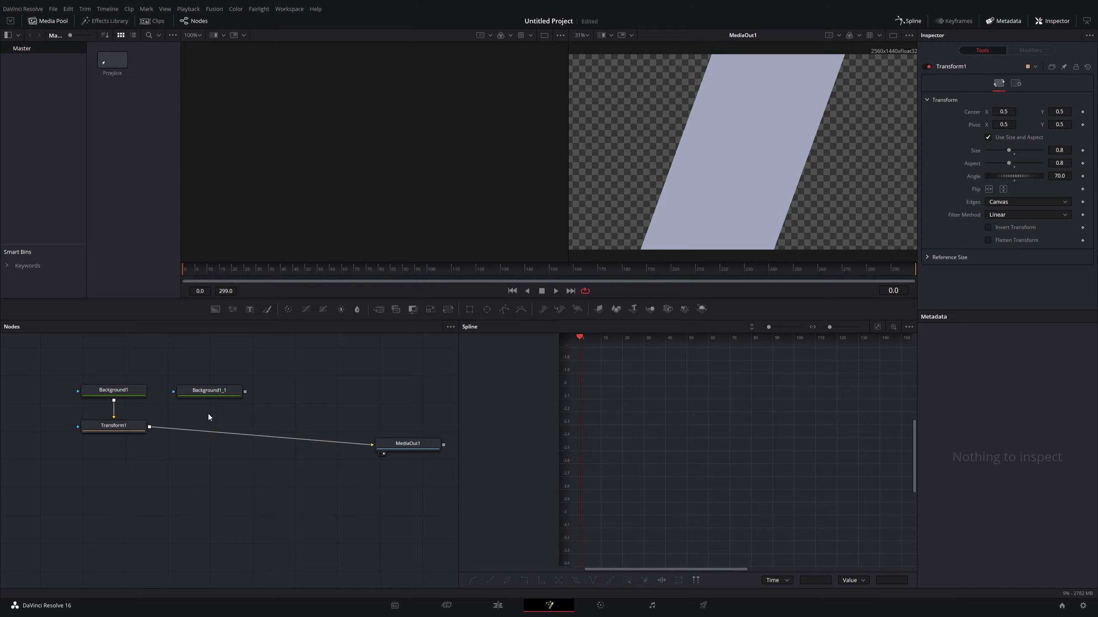
key(ctrl+v)
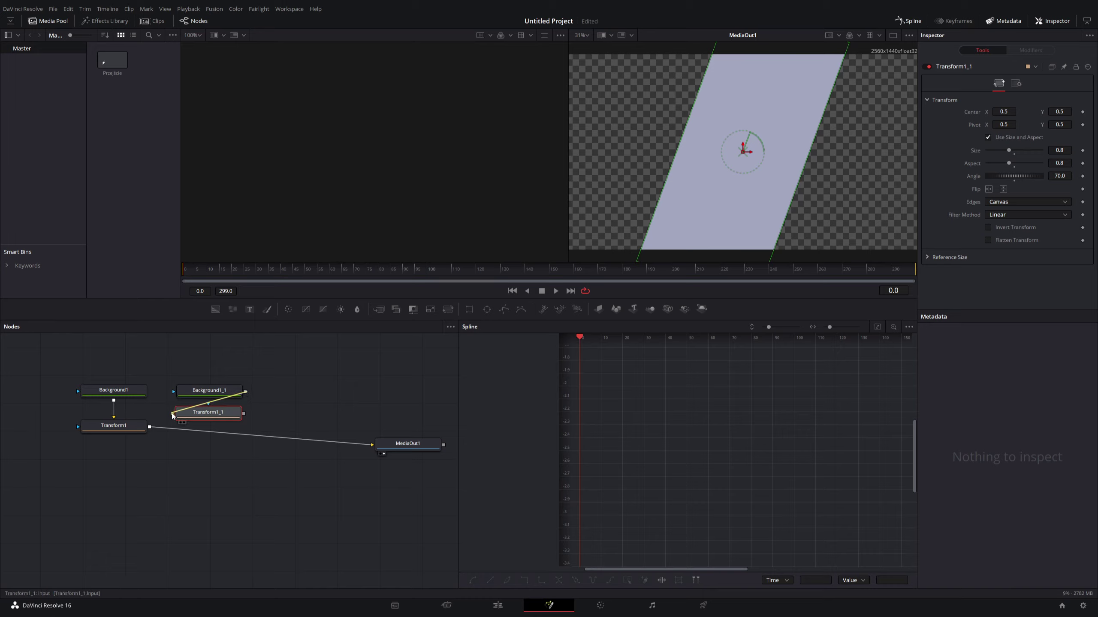
drag(165, 410, 208, 413)
Delete the Transform1–MediaOut1 link and nudge Transform1_1 down.
click(250, 436)
key(Delete)
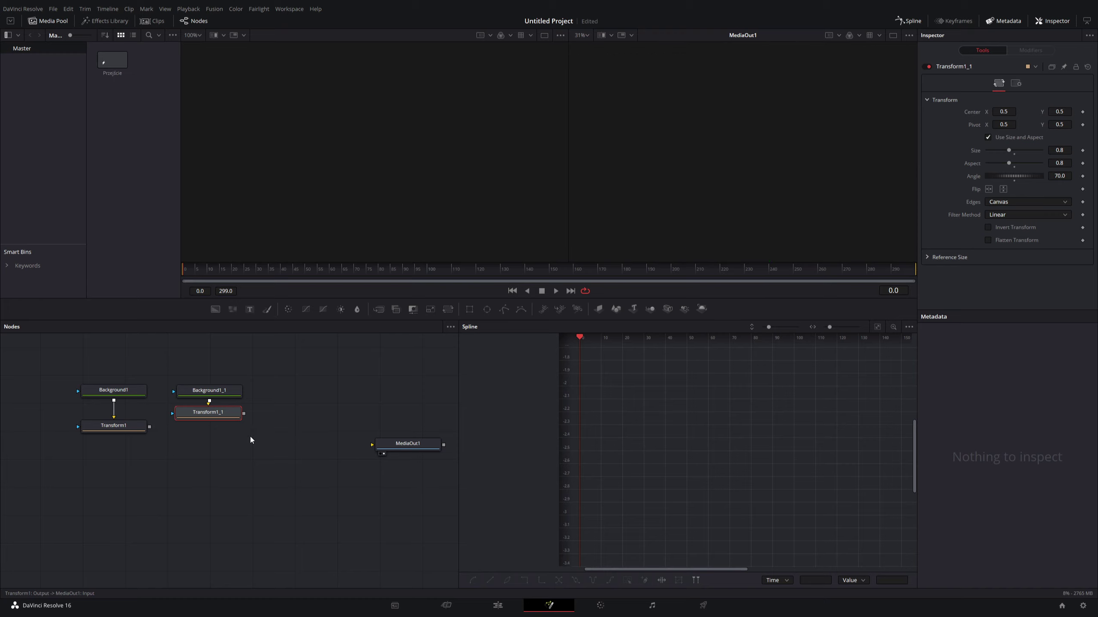
drag(223, 417, 221, 427)
Combine the stripes in Merge1, add the avatar as MediaIn1, and merge both in Merge2 to MediaOut1.
drag(215, 480, 210, 500)
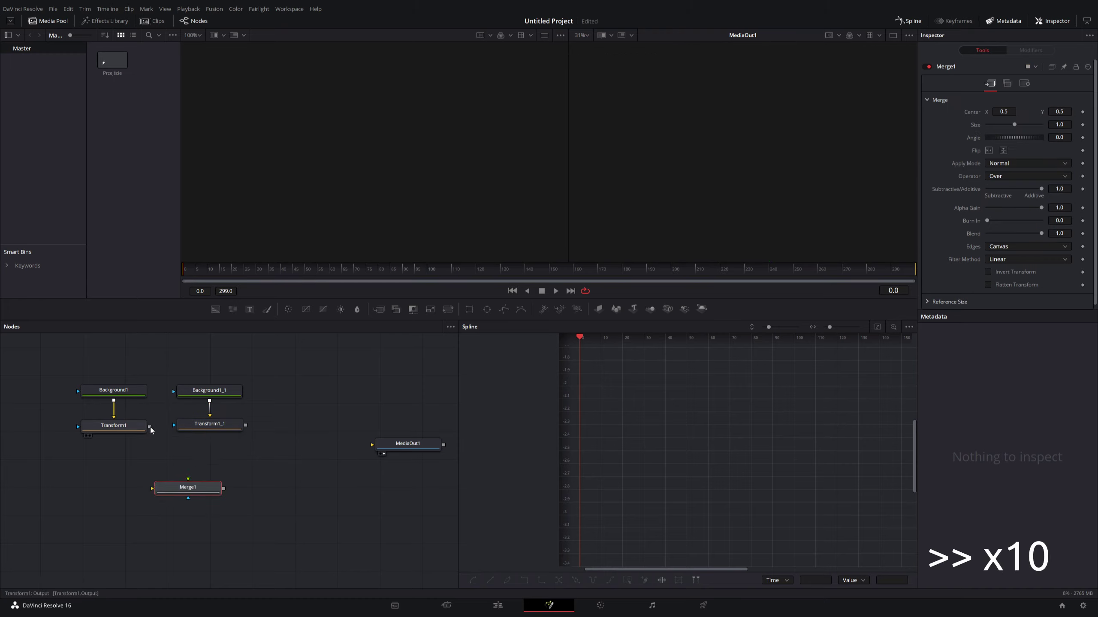
drag(245, 426, 187, 487)
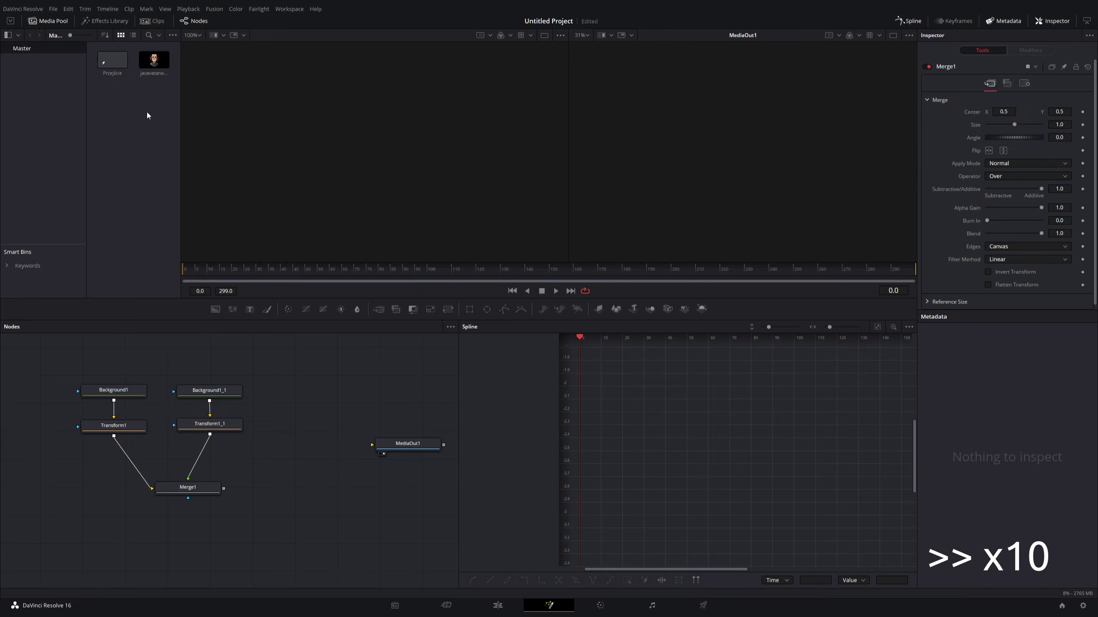
drag(153, 60, 306, 388)
click(380, 309)
drag(224, 488, 240, 479)
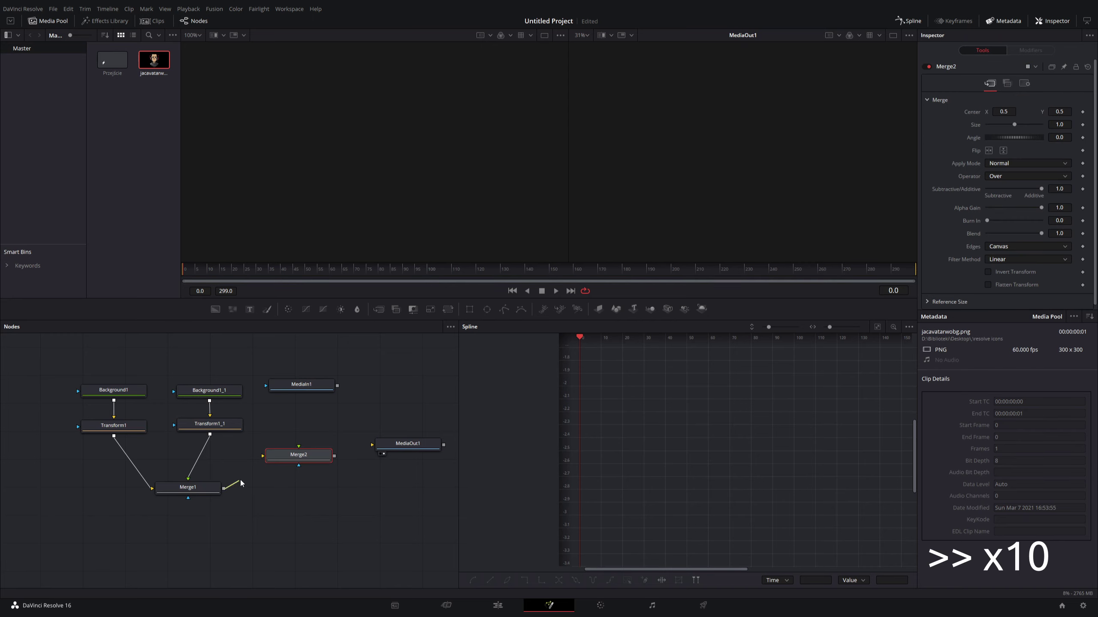
drag(334, 397, 299, 447)
drag(334, 455, 371, 445)
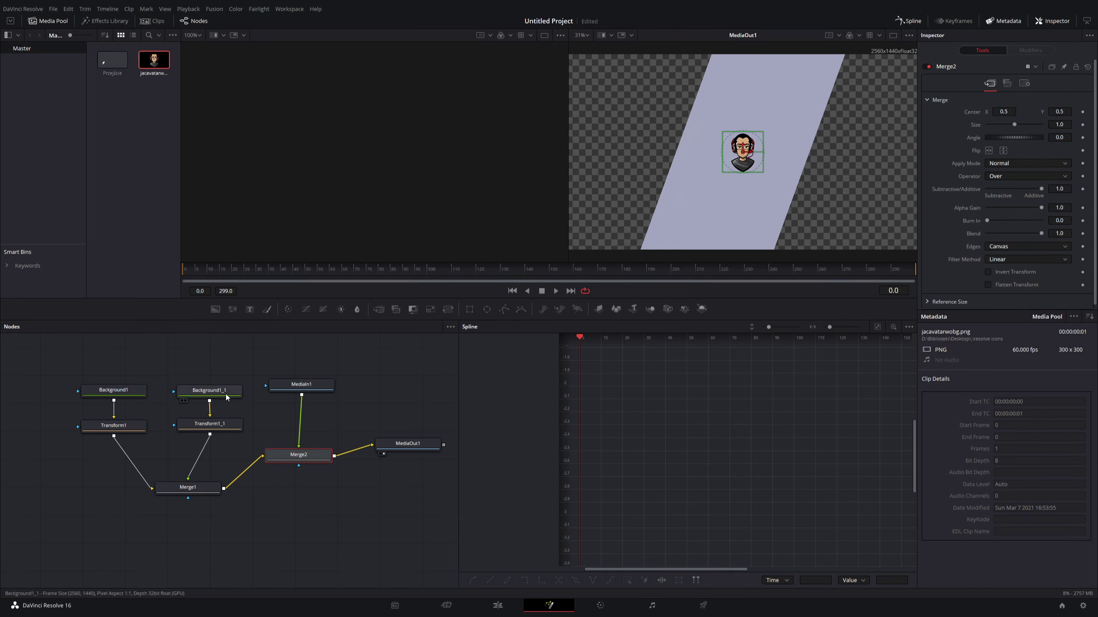
click(301, 384)
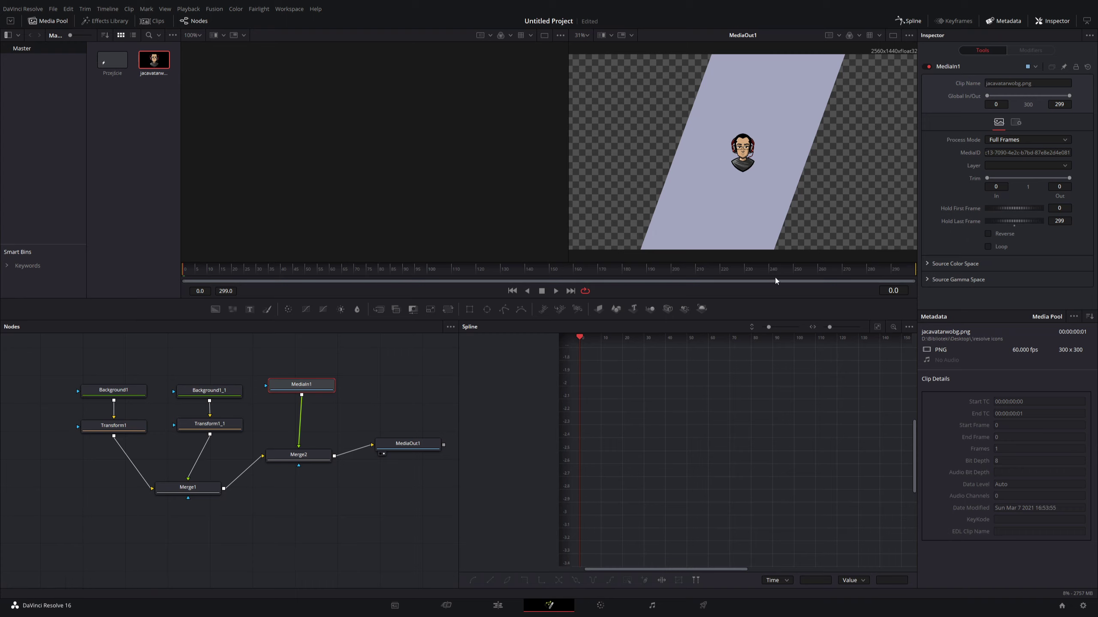
Colour Background1_1 dark navy, move MediaOut1 down, and cut its link from Merge2.
click(221, 391)
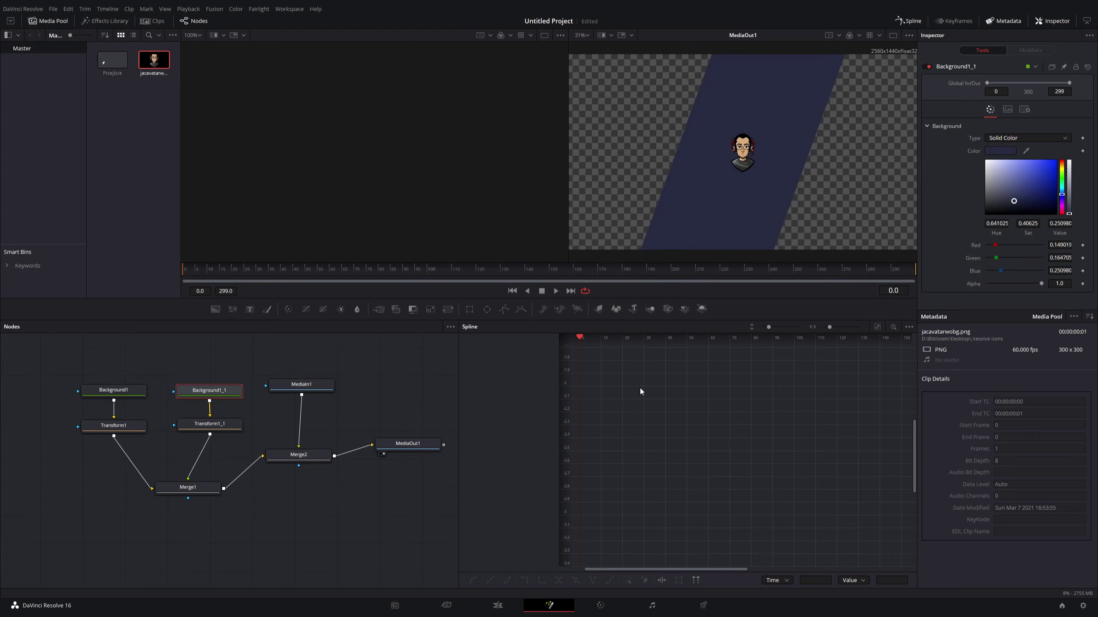
click(210, 424)
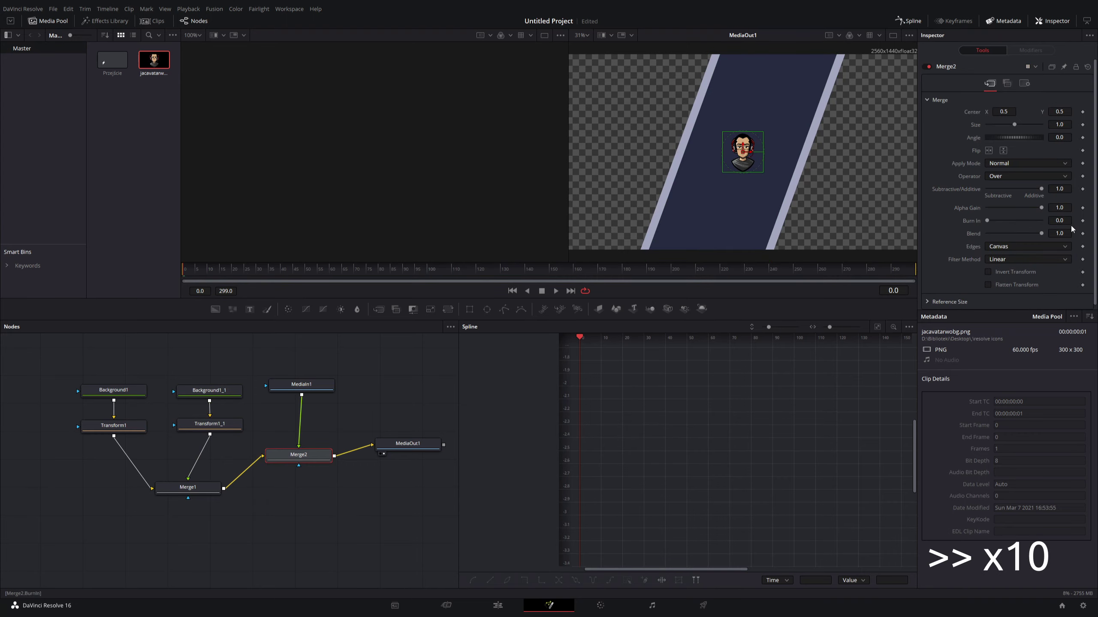
drag(408, 444, 404, 528)
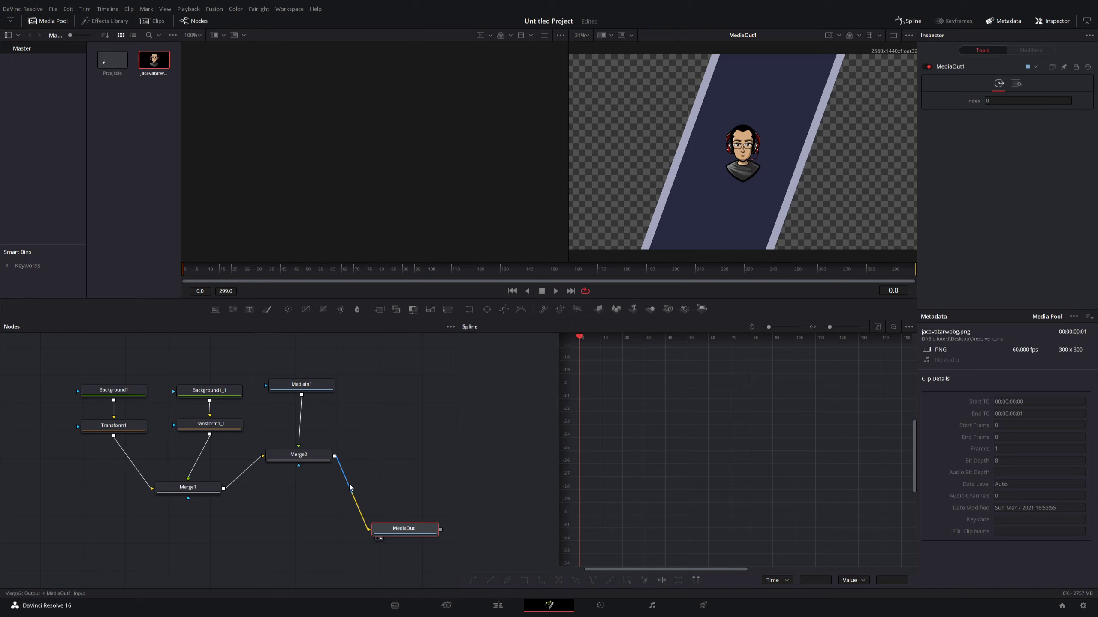
click(350, 487)
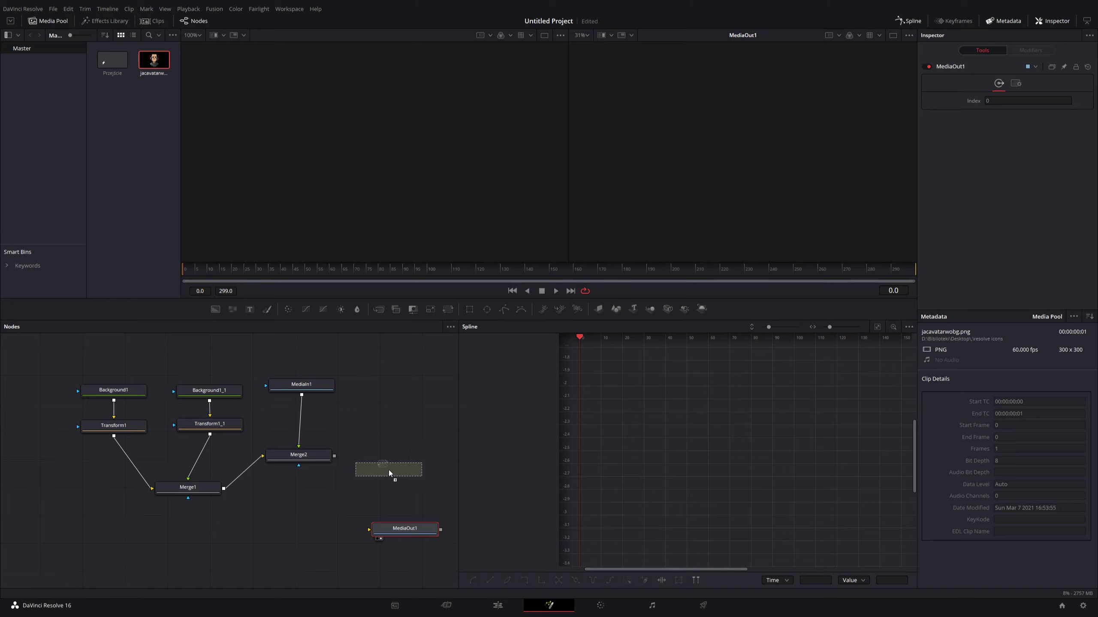
Insert a Transform2 node between Merge2 and MediaOut1.
click(389, 470)
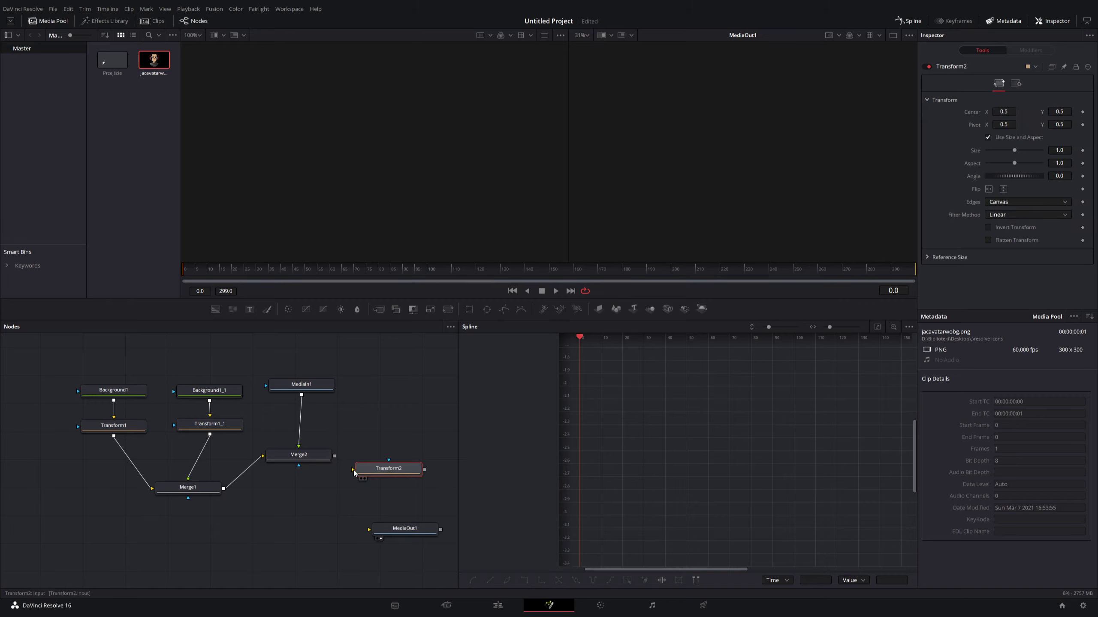
drag(334, 456, 353, 473)
drag(425, 469, 371, 531)
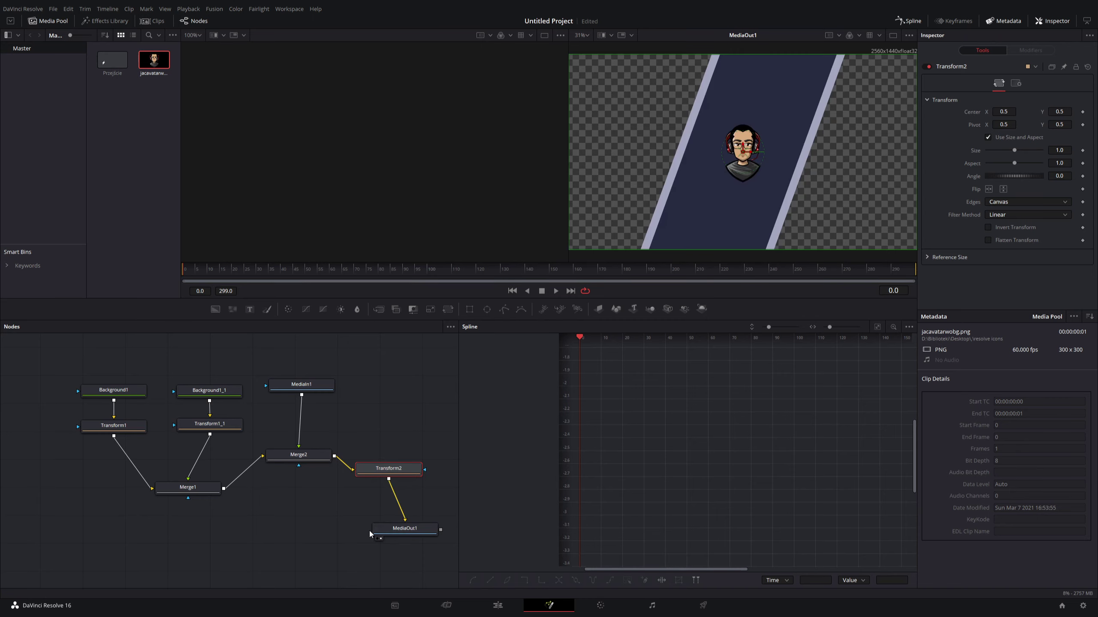
drag(398, 475, 358, 502)
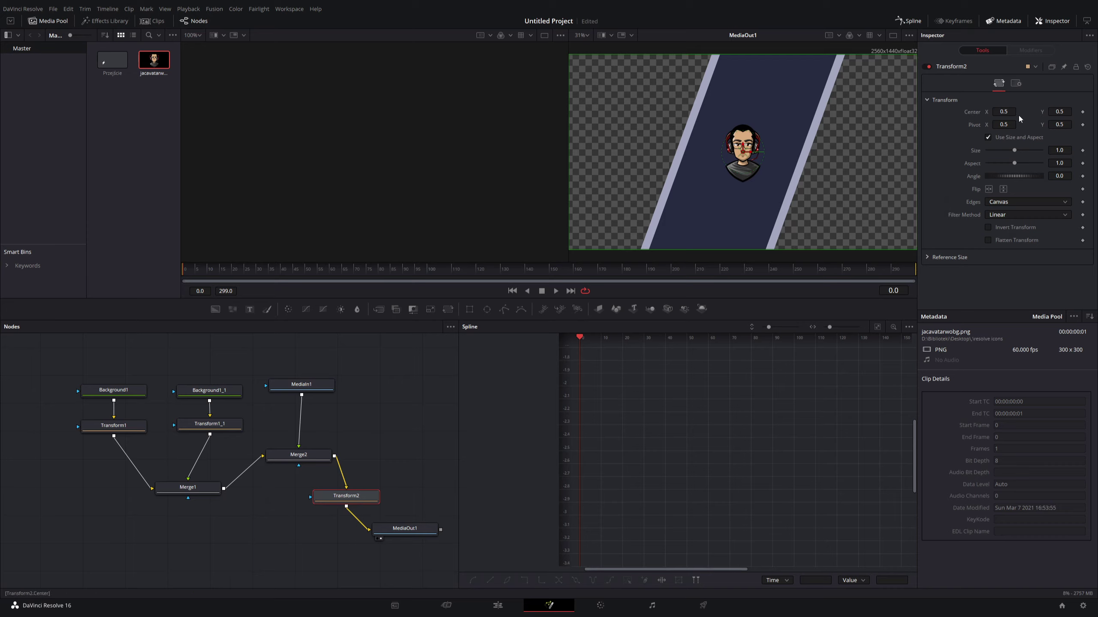
Set Transform2's Center X to 1.3, pushing the composite off-screen.
drag(1010, 111, 581, 115)
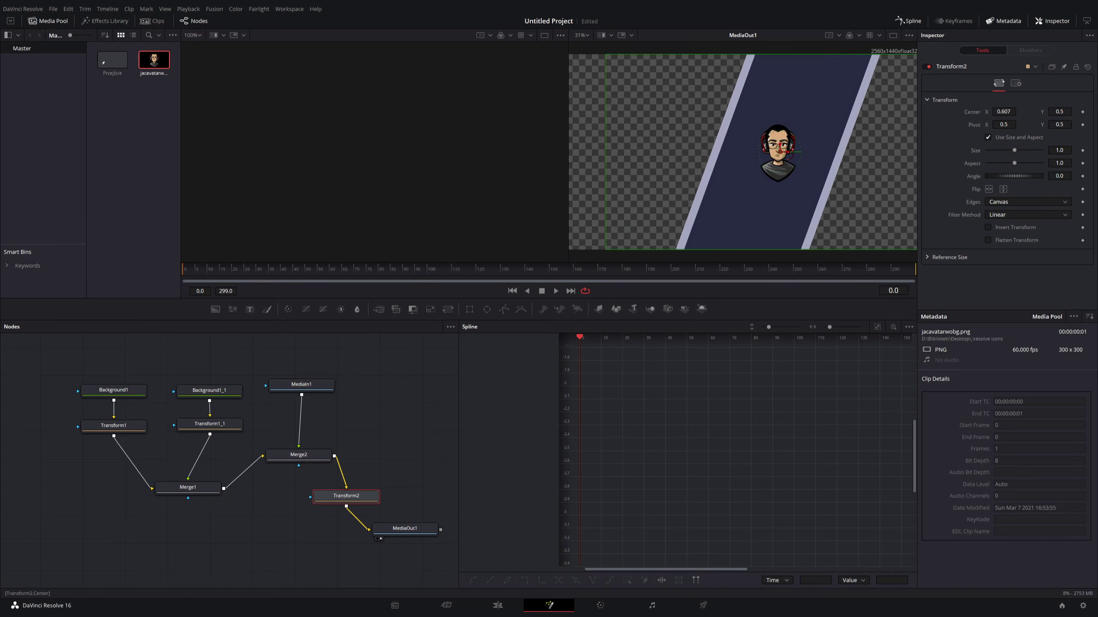
drag(1010, 111, 1019, 112)
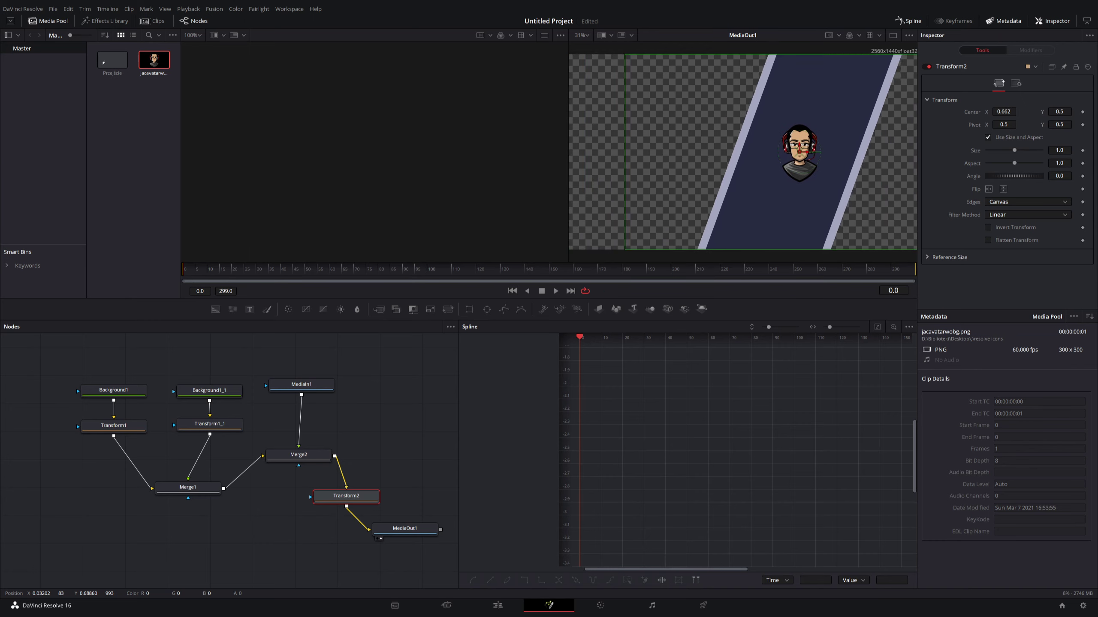
click(1004, 111)
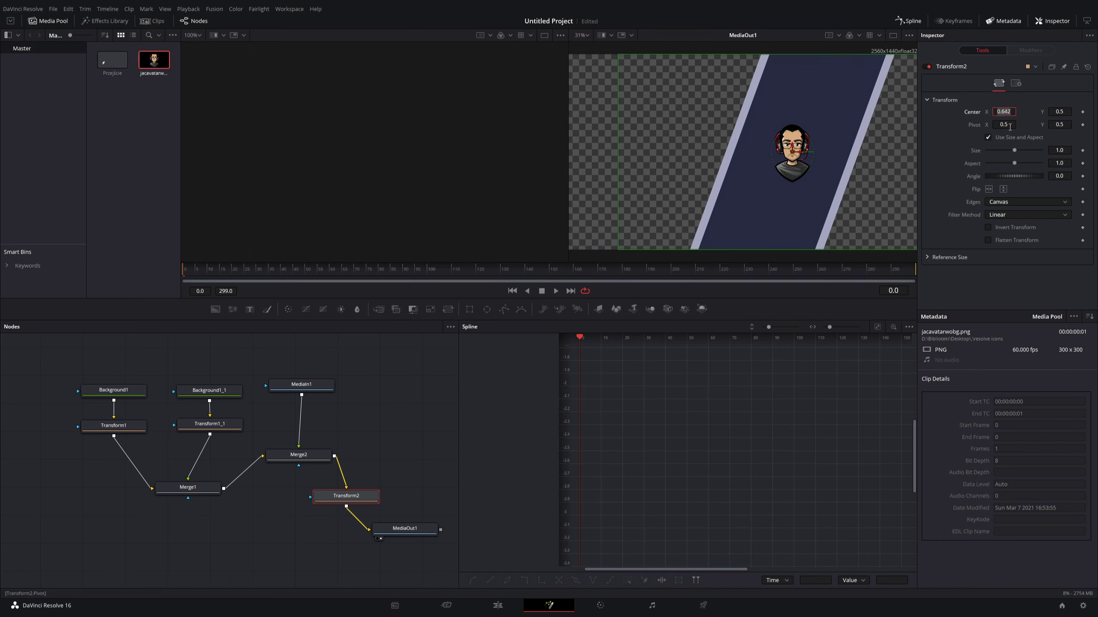
text(1)
key(Tab)
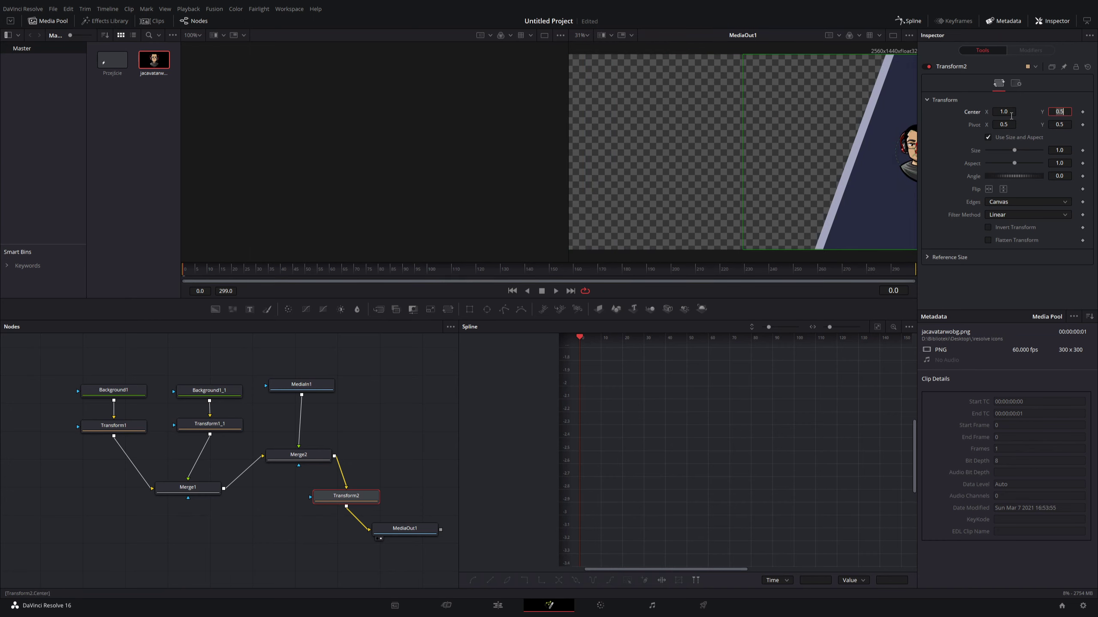
click(1012, 111)
text(1.2)
key(Tab)
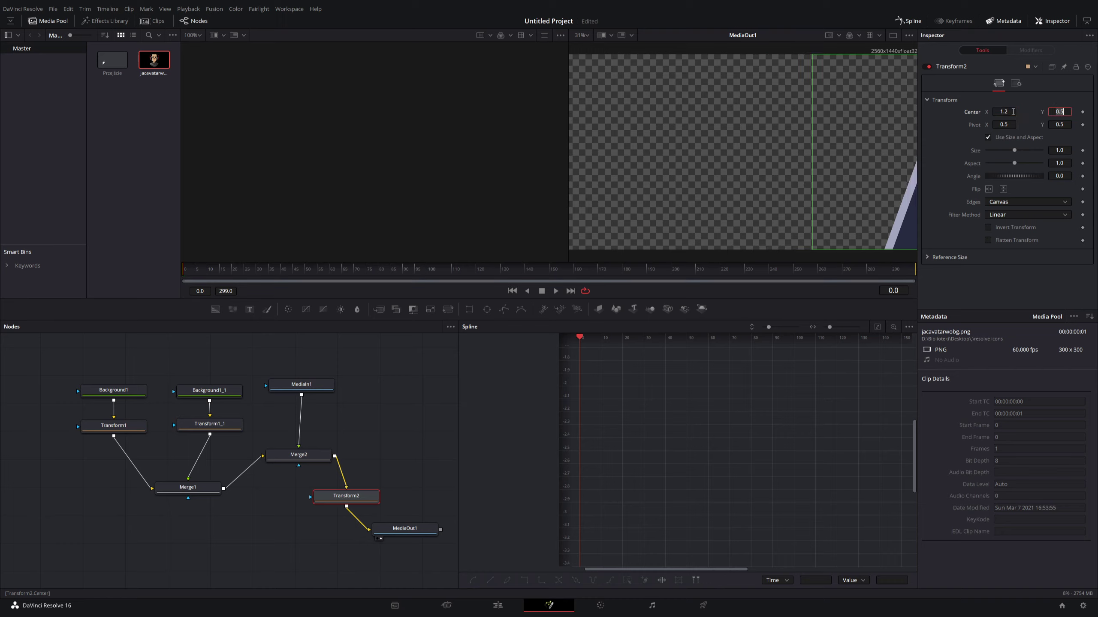
click(1012, 112)
text(3)
key(Tab)
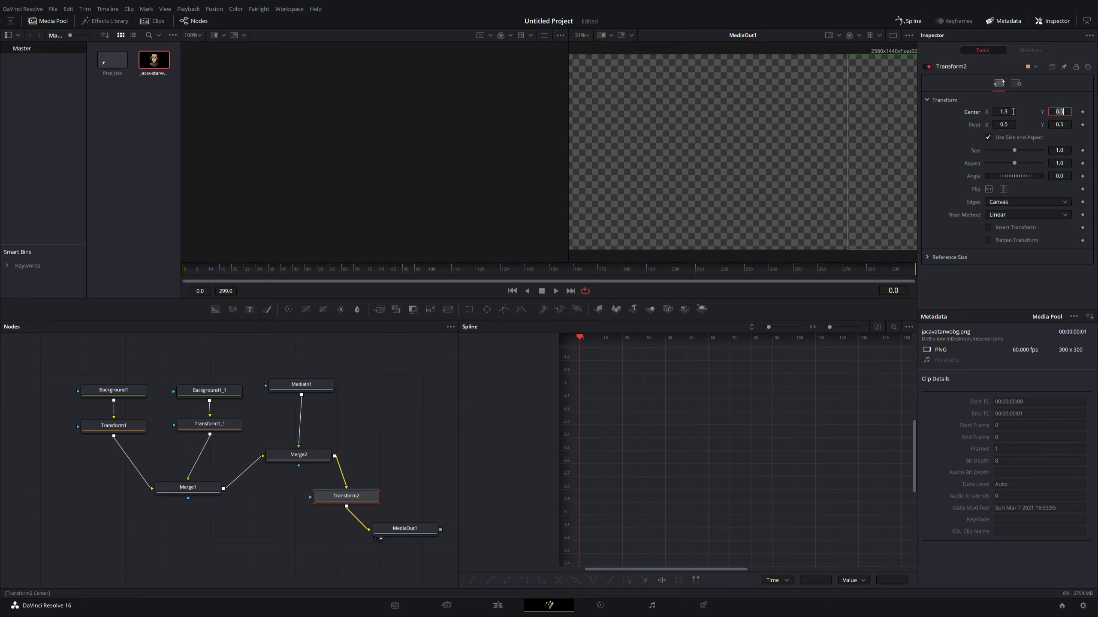
Enable Motion Blur in Transform2's Settings tab.
click(1016, 83)
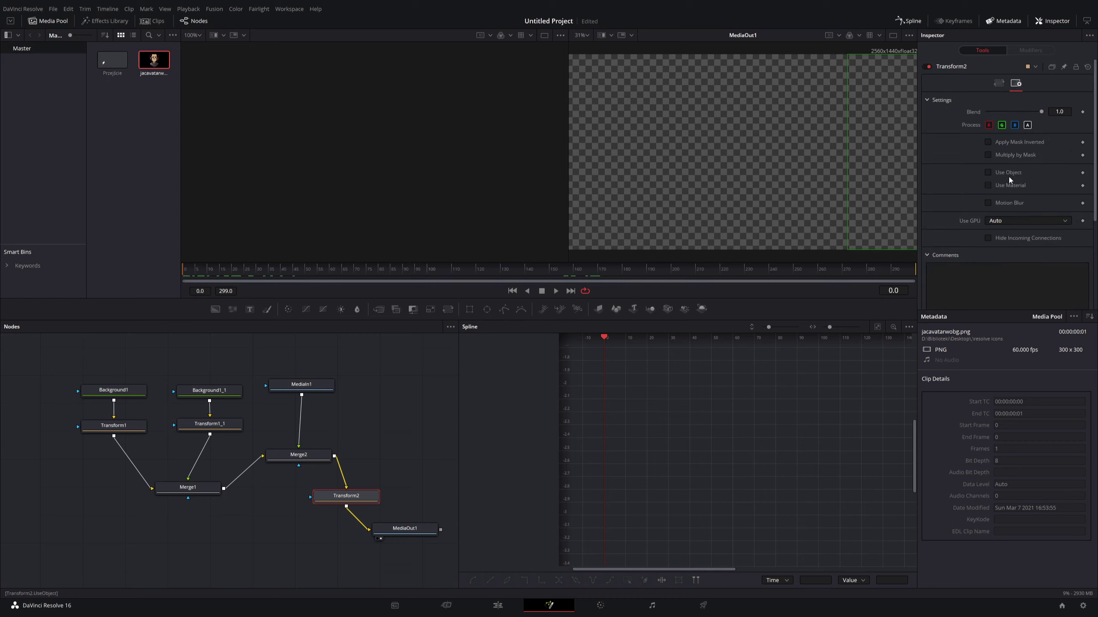
click(995, 202)
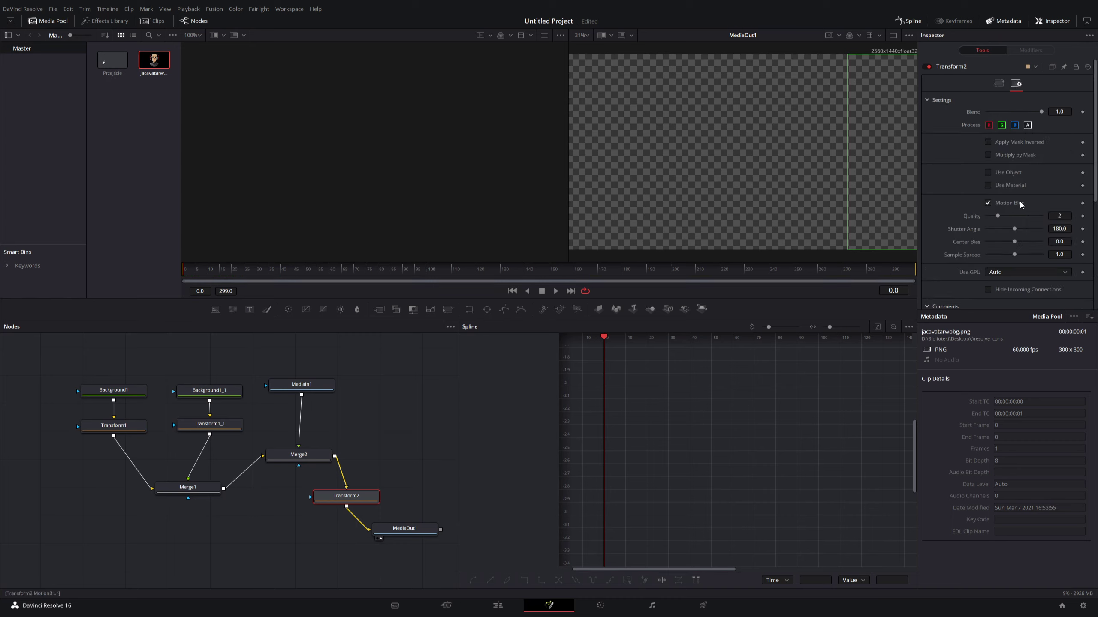
click(998, 84)
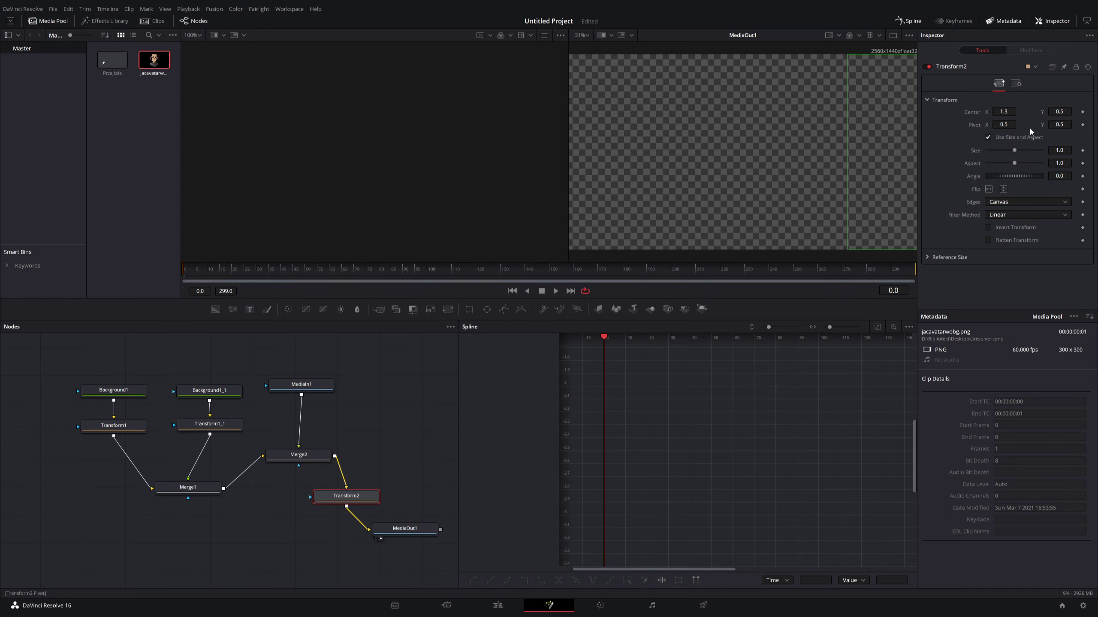
Keyframe Center X at 1.3 on frame 0, 0.5 on frame 90, and -0.3 on frame 299.
click(1082, 112)
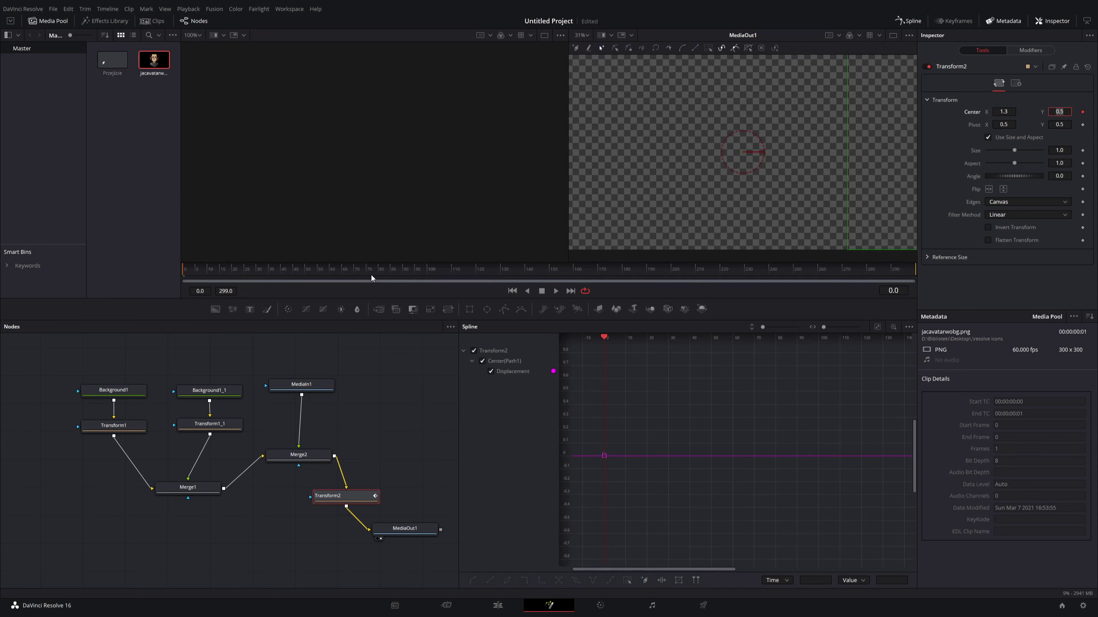
click(404, 271)
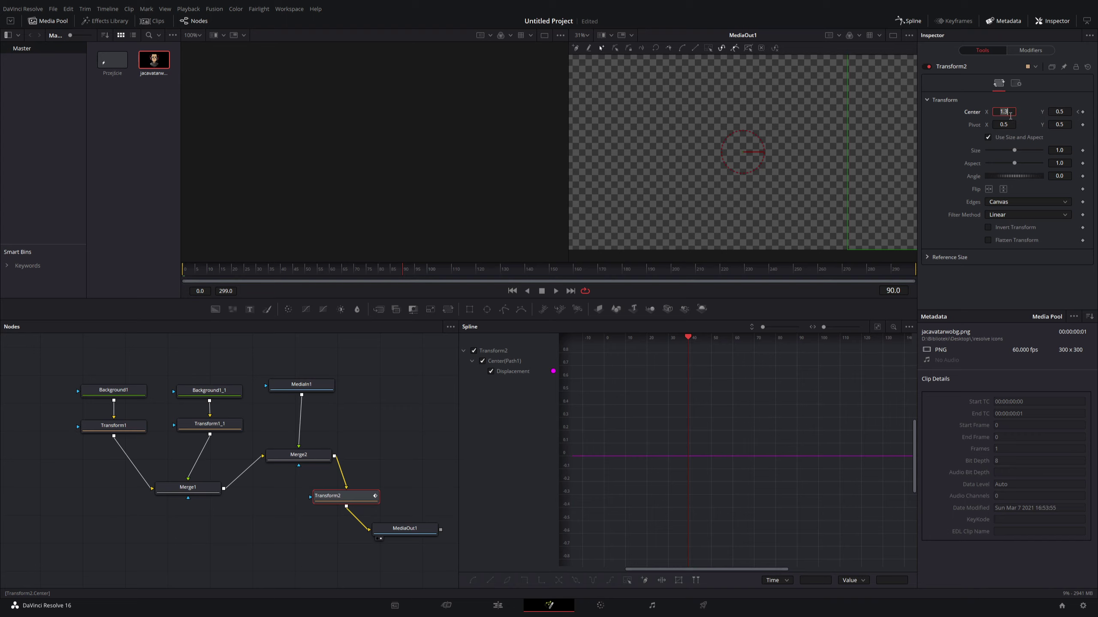
text(.5)
key(Tab)
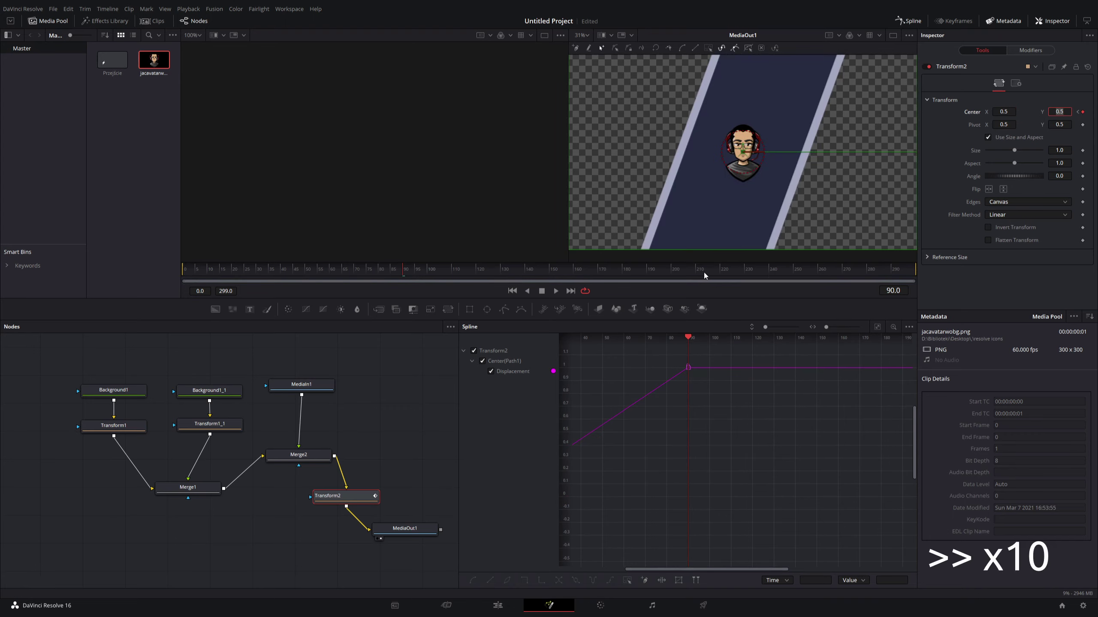
click(913, 270)
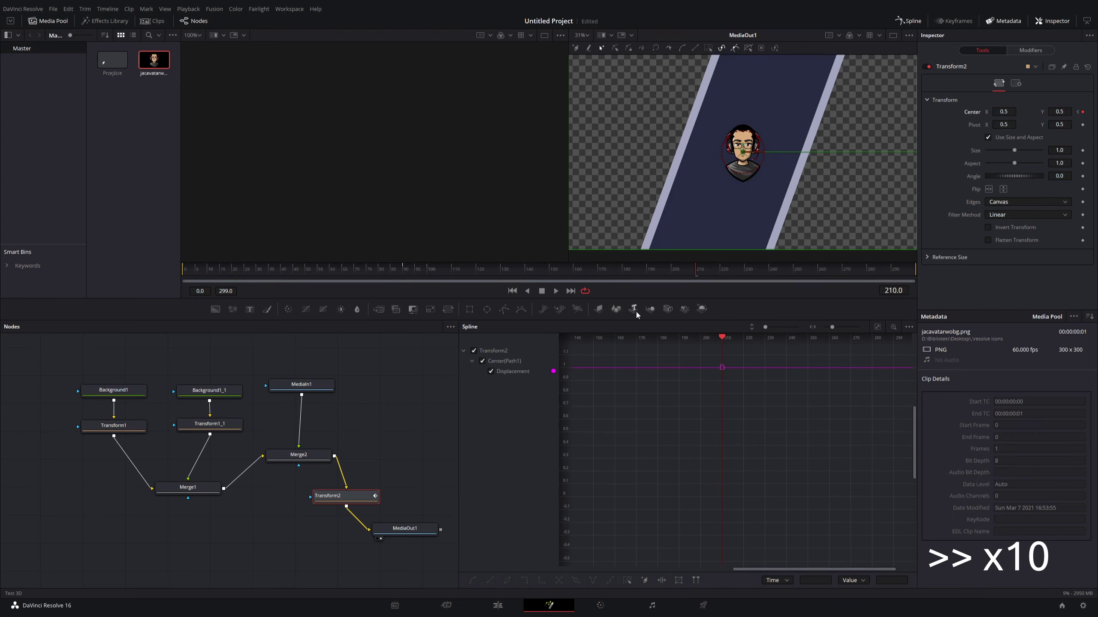
click(1004, 112)
key(Tab)
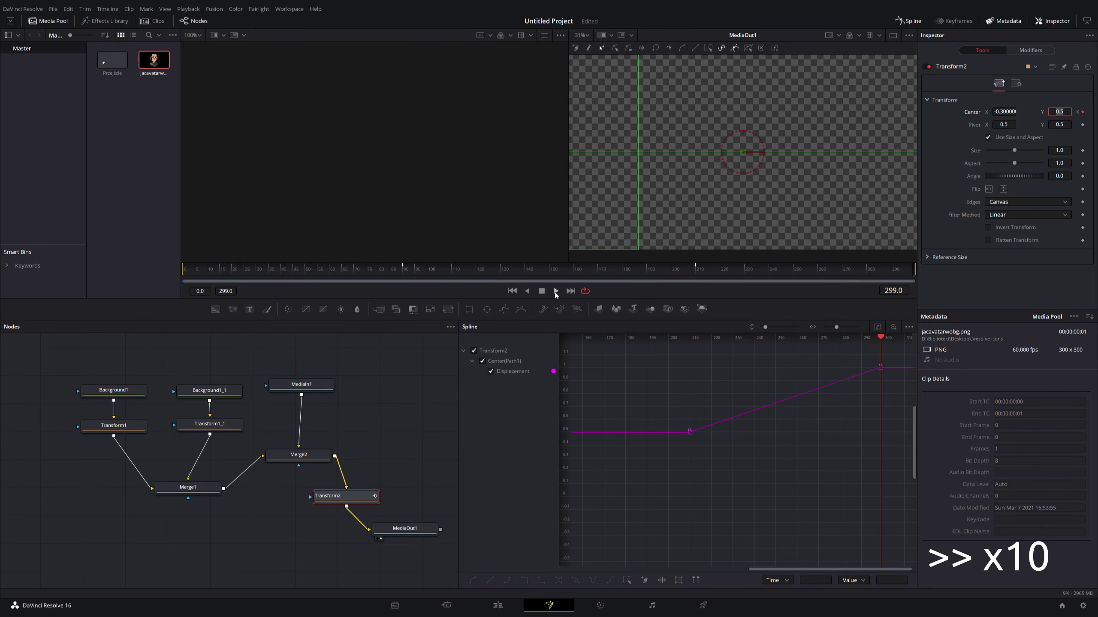
Preview the animation and select all keyframes on the Displacement spline.
click(555, 291)
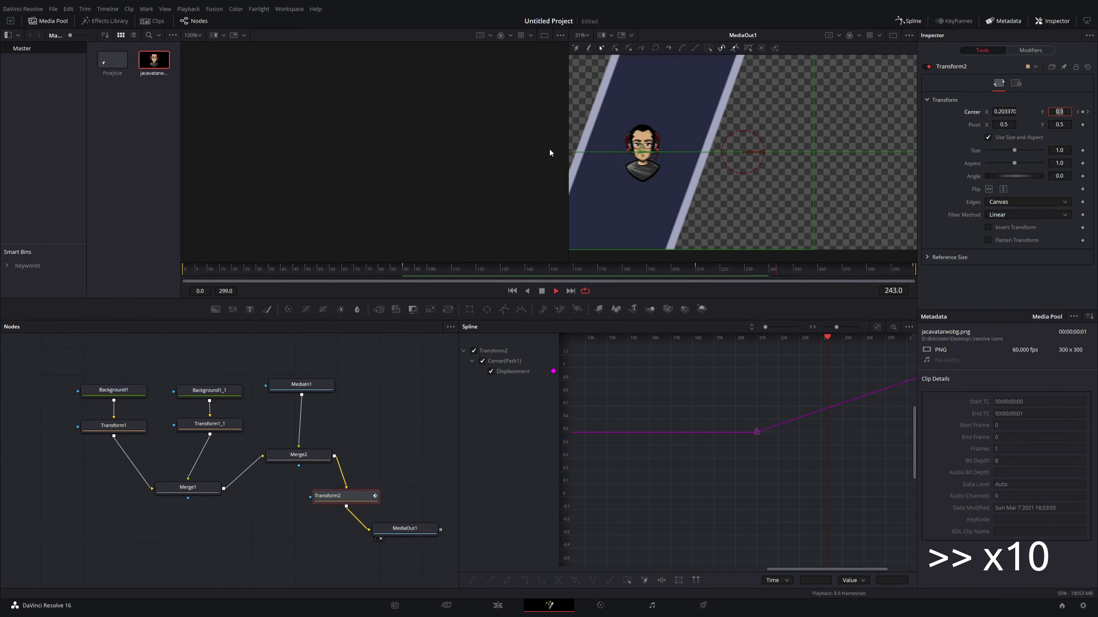
key(space)
key(ctrl+a)
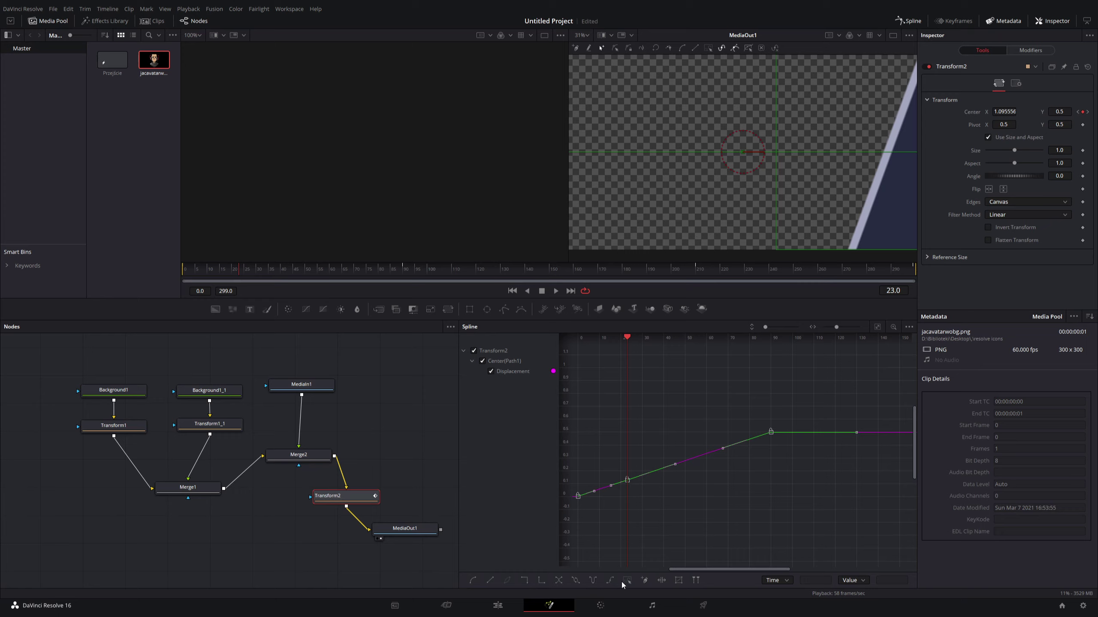
Smooth the Displacement curve and steepen a tangent, previewing the motion after each change.
click(473, 581)
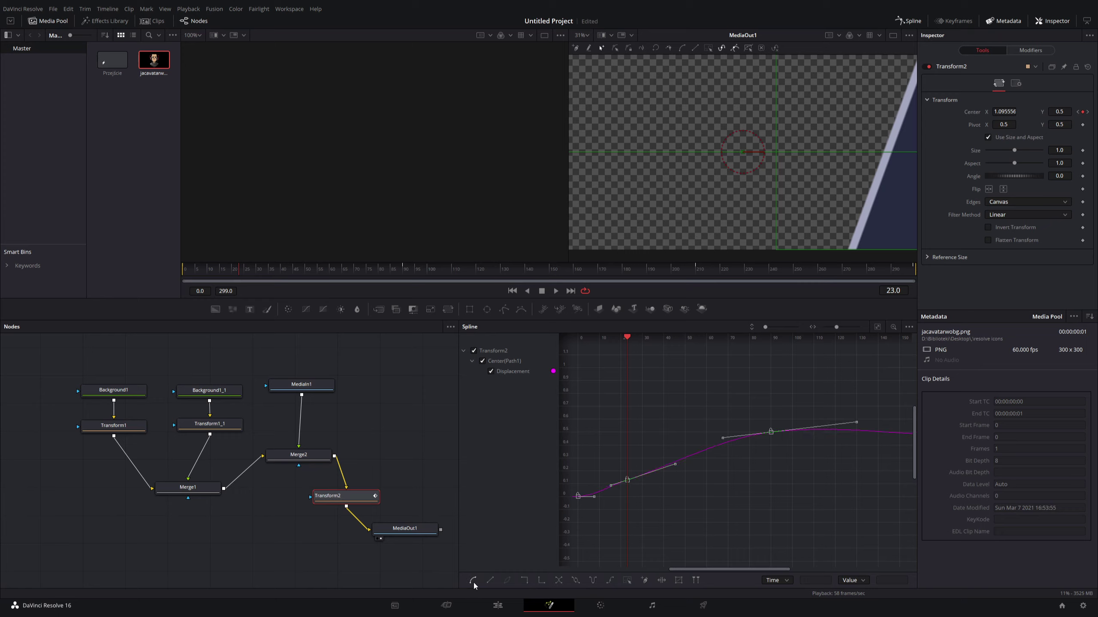
click(555, 291)
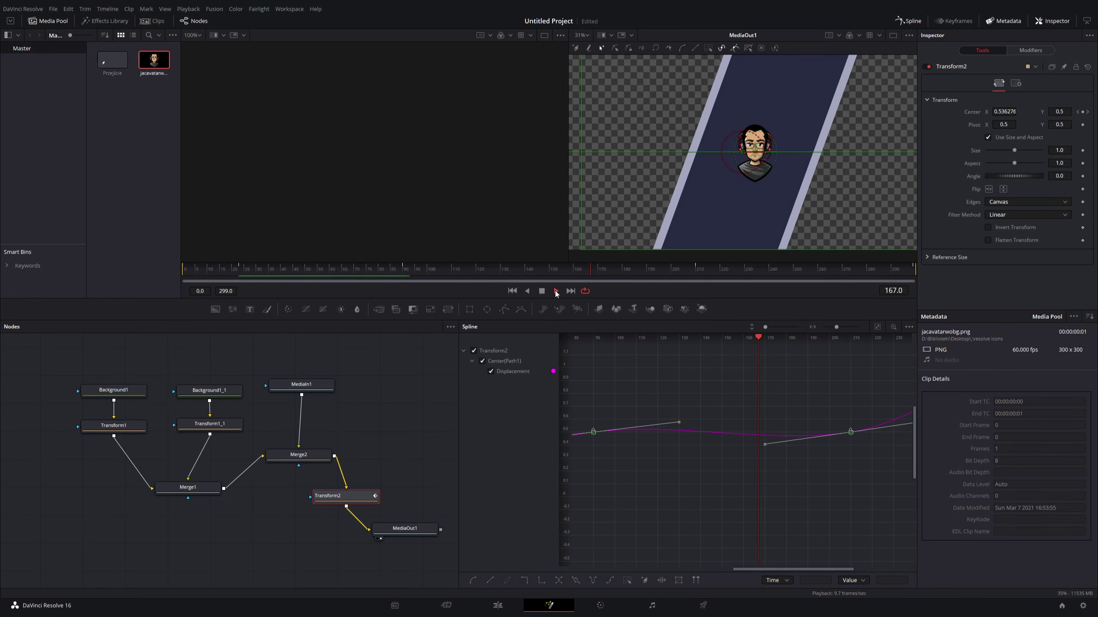
key(space)
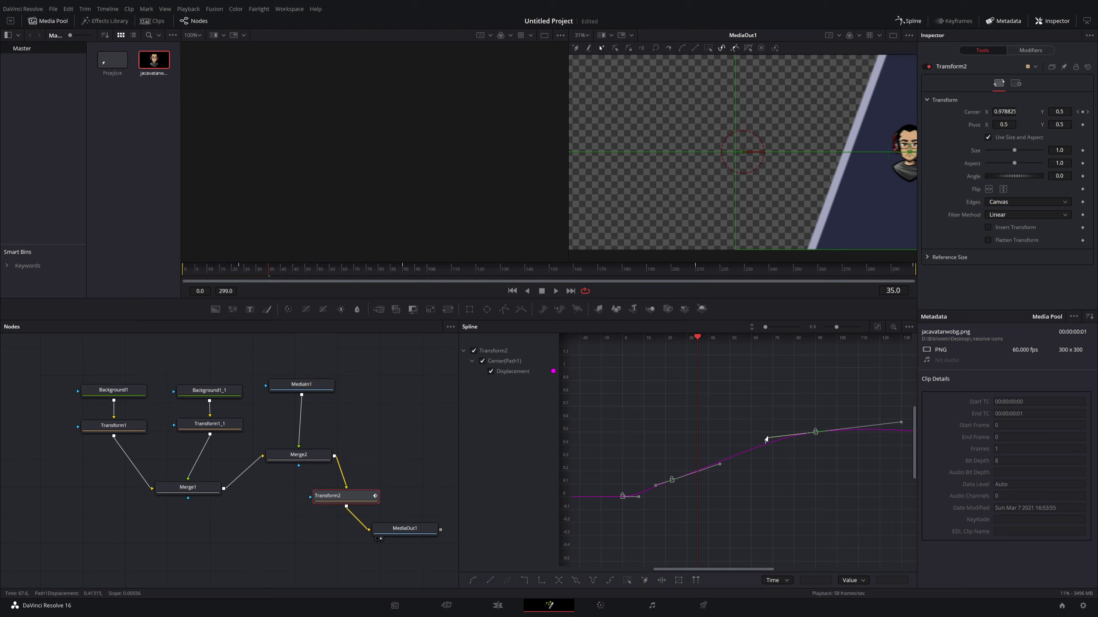
mouse_move(767, 440)
mouse_down()
mouse_move(652, 359)
mouse_move(673, 369)
mouse_up()
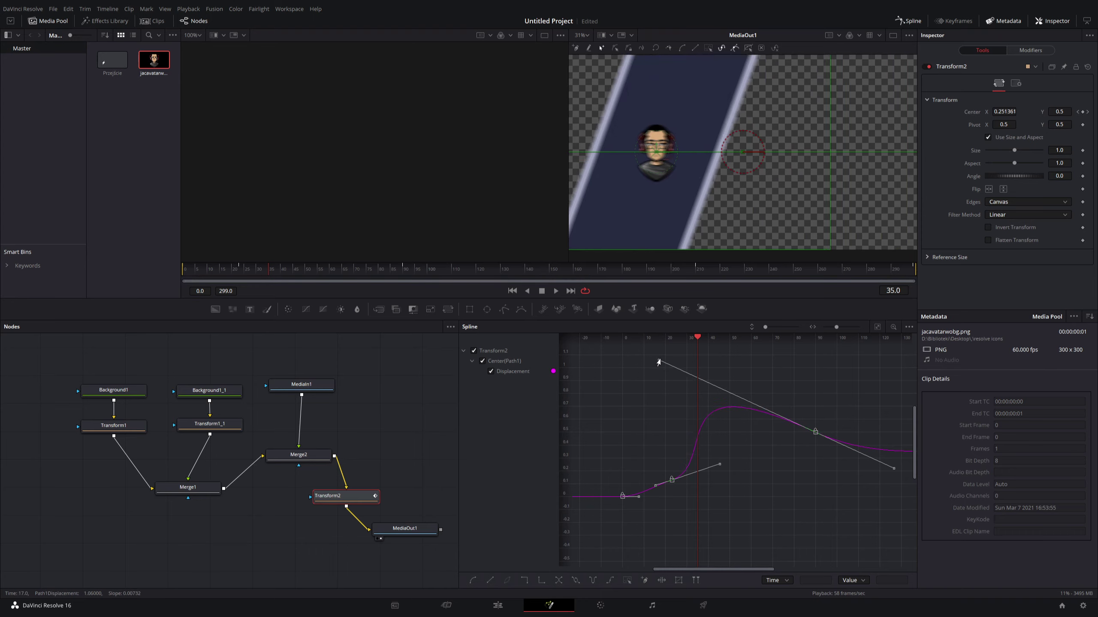
click(556, 292)
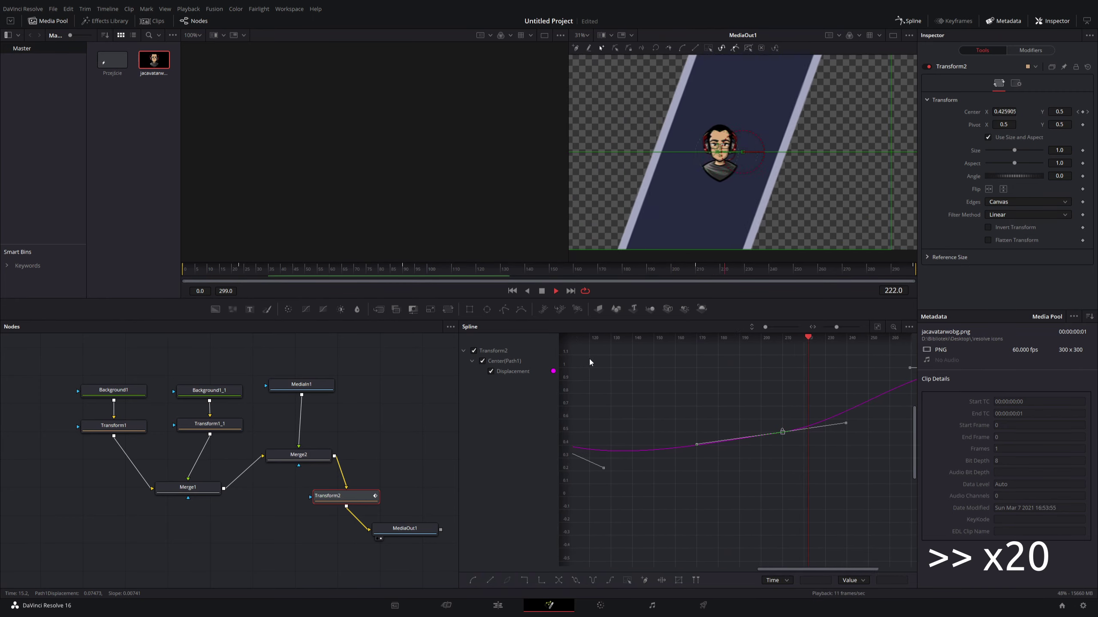
key(space)
Delete the middle keyframe and reshape the curve handles for eased motion, then preview.
click(646, 479)
key(Delete)
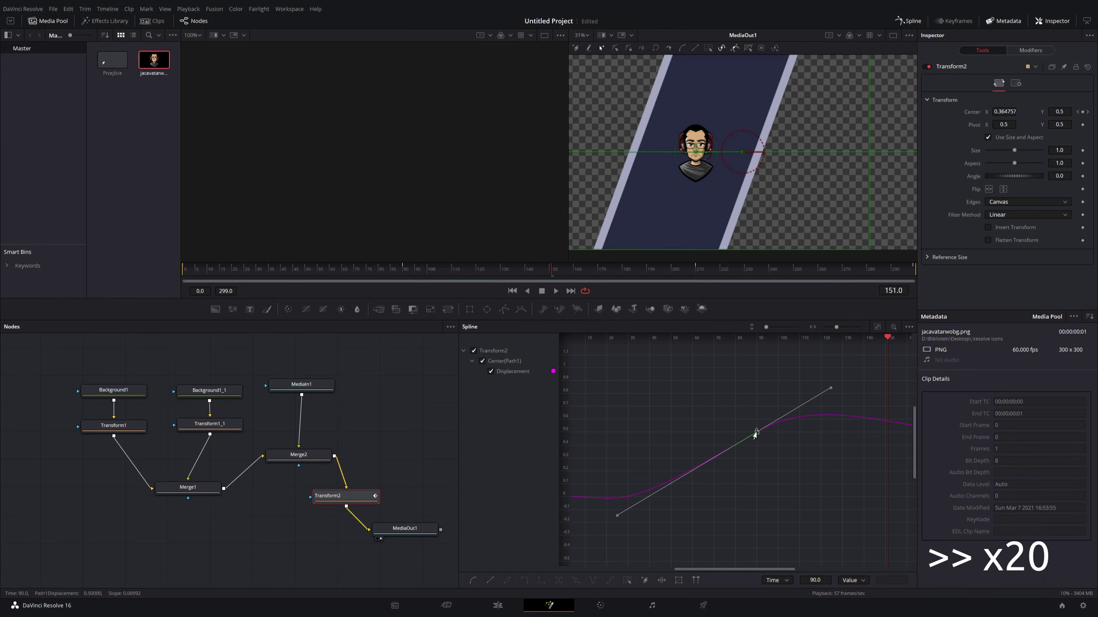
drag(755, 434, 700, 446)
drag(682, 502, 766, 499)
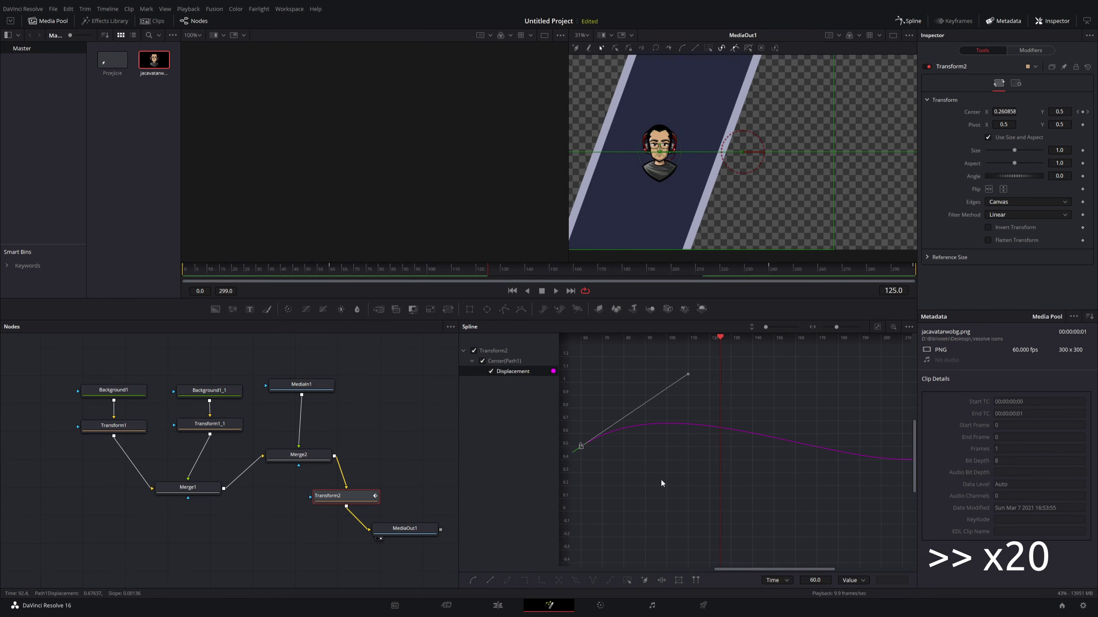
mouse_move(662, 483)
mouse_down()
mouse_move(709, 440)
mouse_move(703, 354)
mouse_up()
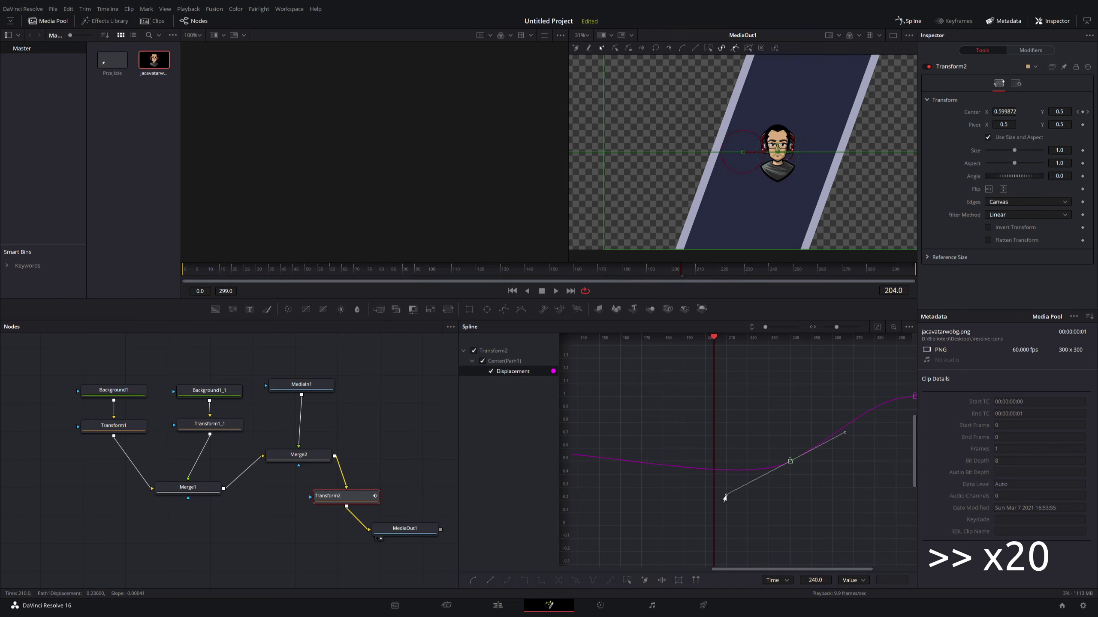
click(543, 292)
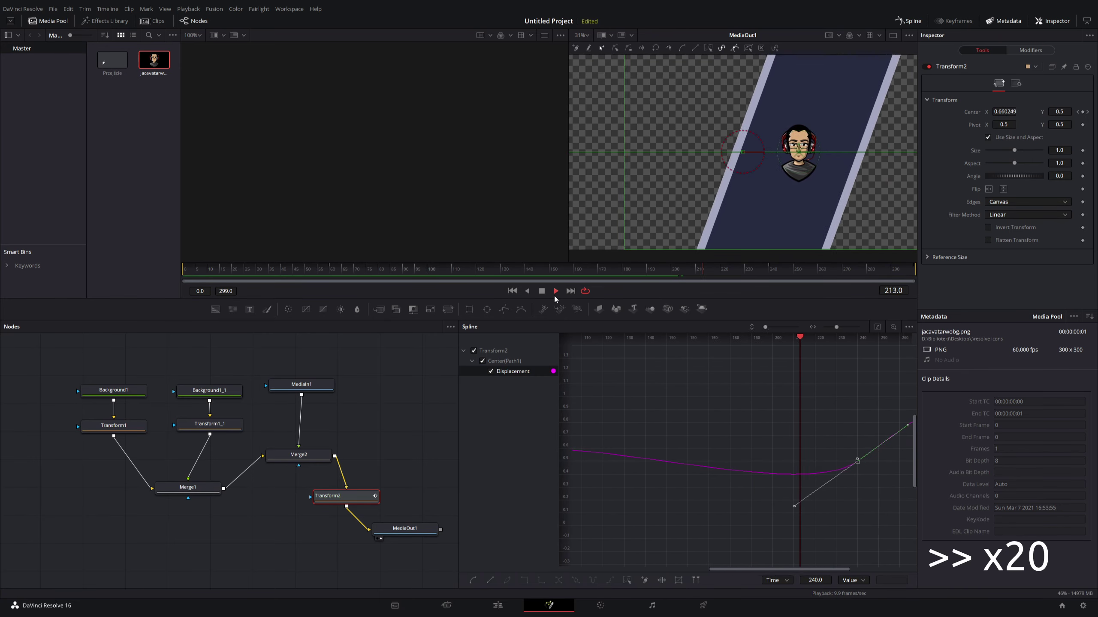
drag(726, 445, 746, 427)
drag(755, 569, 841, 569)
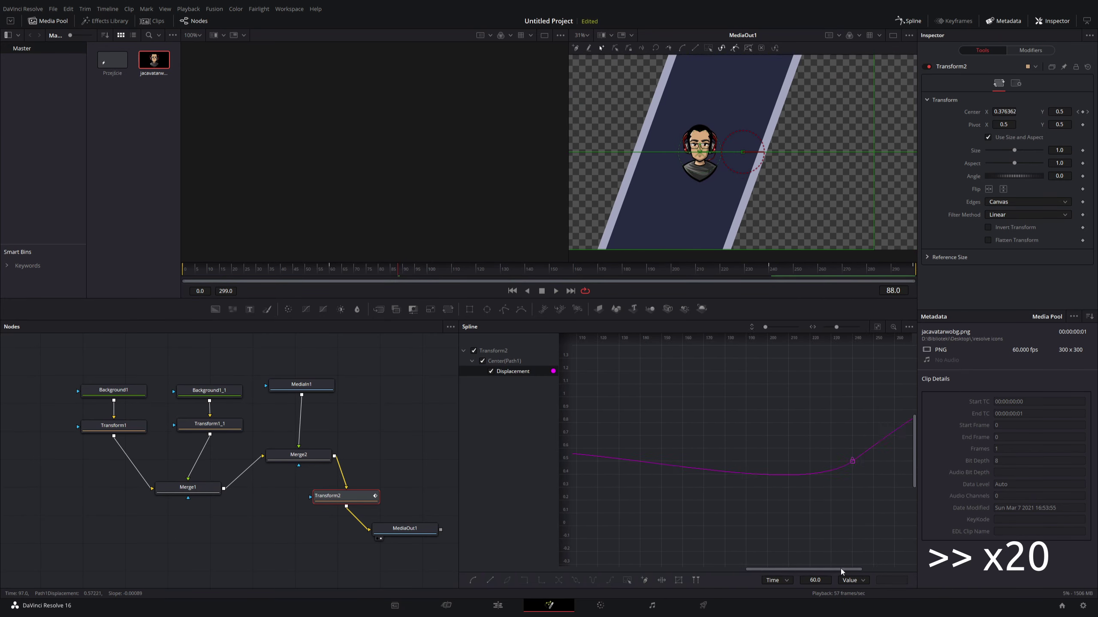
drag(760, 416, 779, 459)
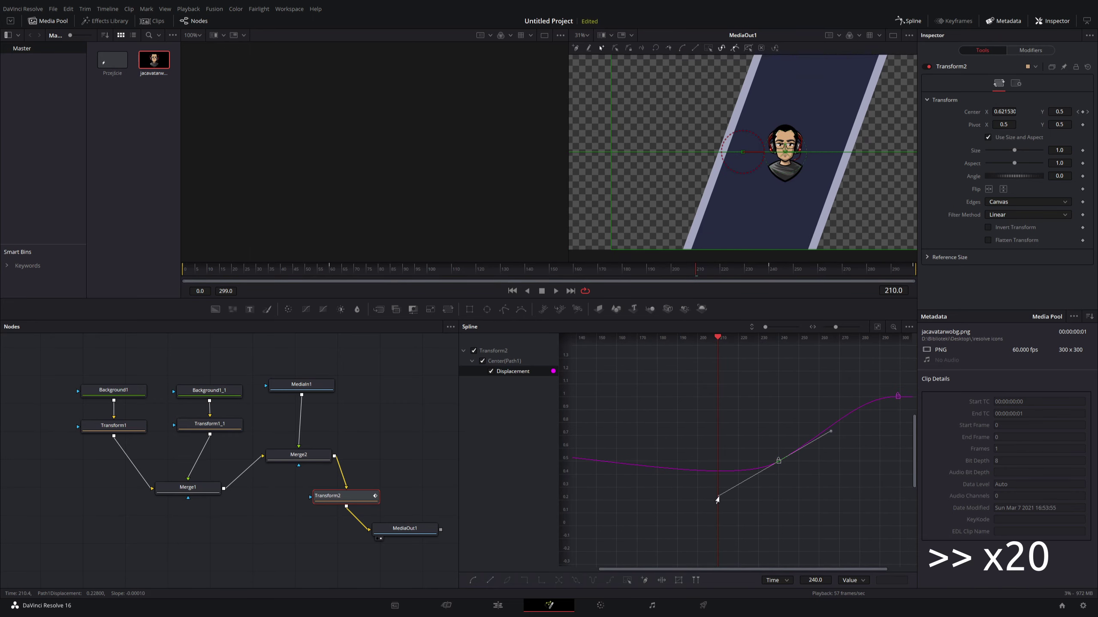
click(556, 291)
click(542, 292)
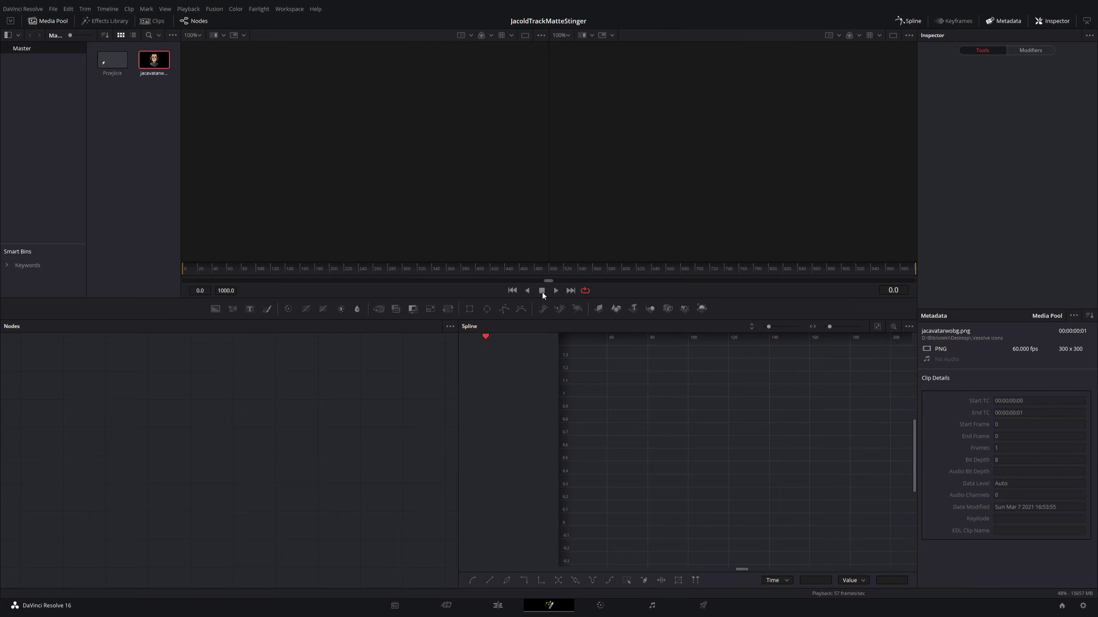
Place the Przejście composition on a new Timeline 1 on the Edit page and play it.
key(shift+4)
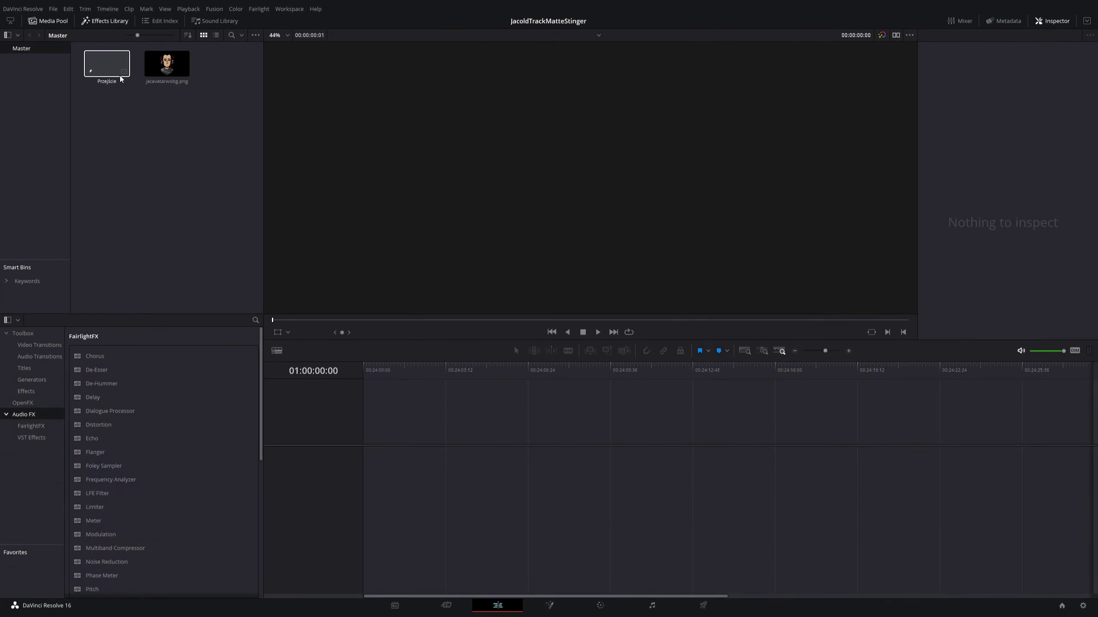
drag(120, 75, 221, 233)
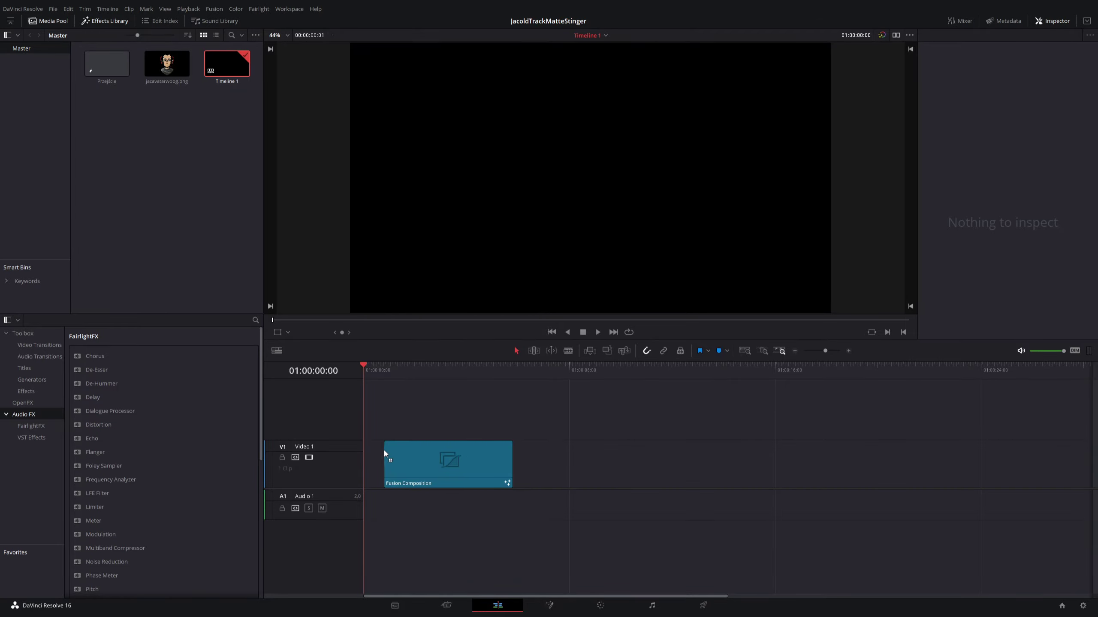
drag(396, 457, 364, 448)
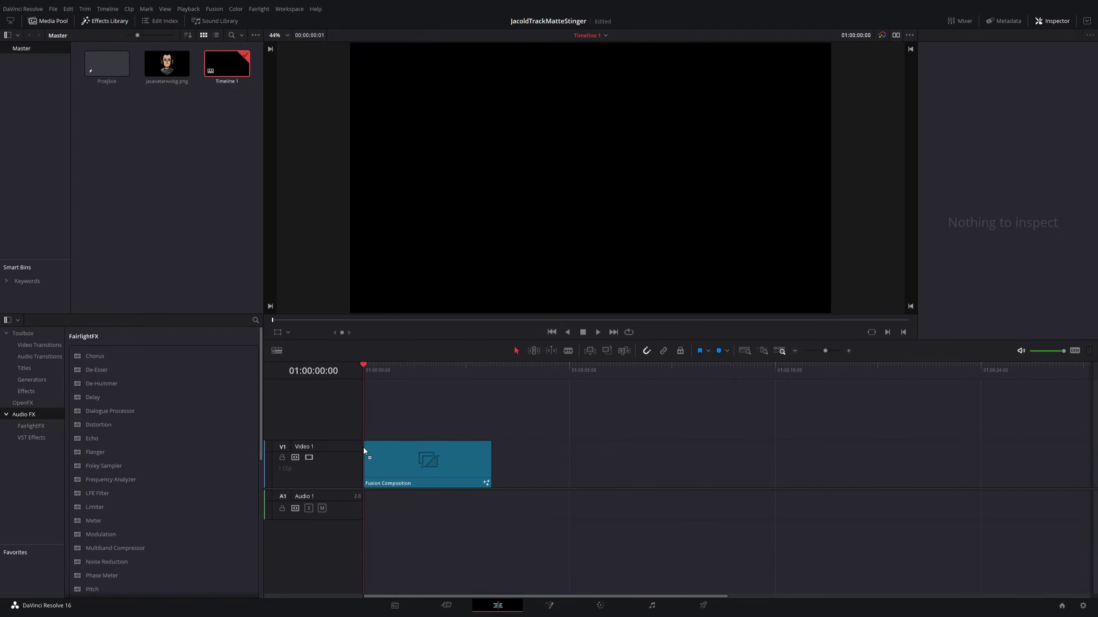
click(598, 332)
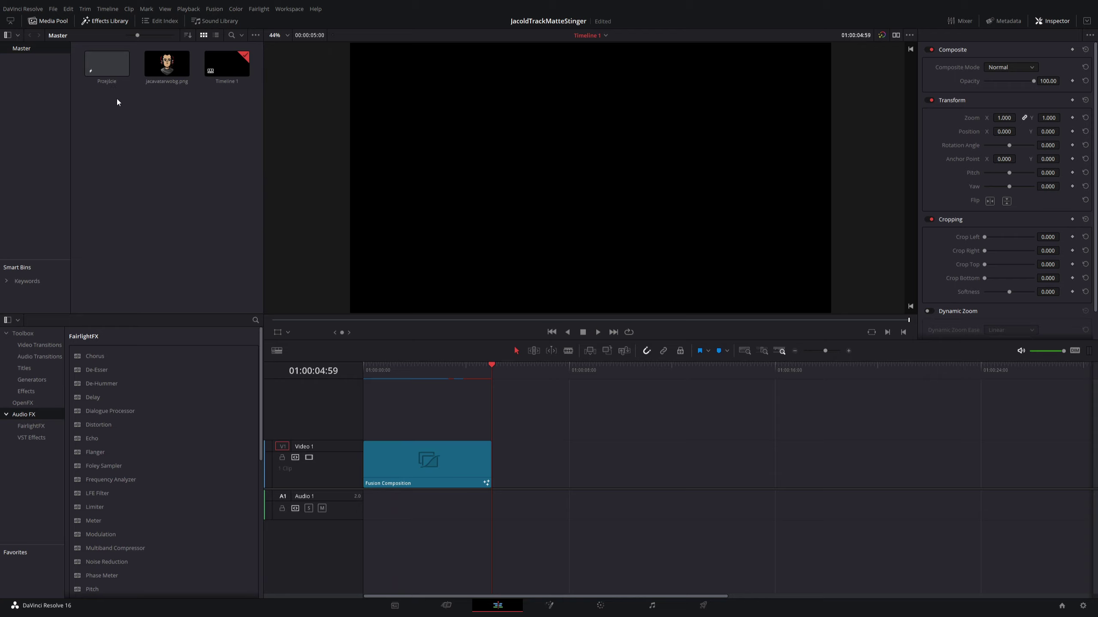
Duplicate the composition as 'Przejście copy' and start renaming it.
key(ctrl+v)
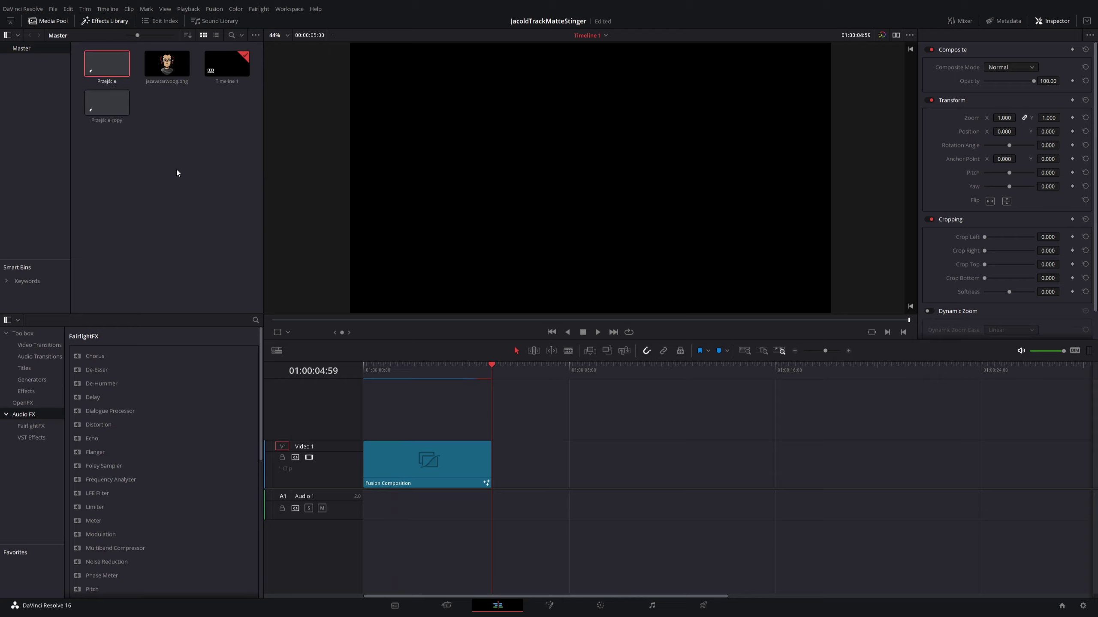
click(120, 117)
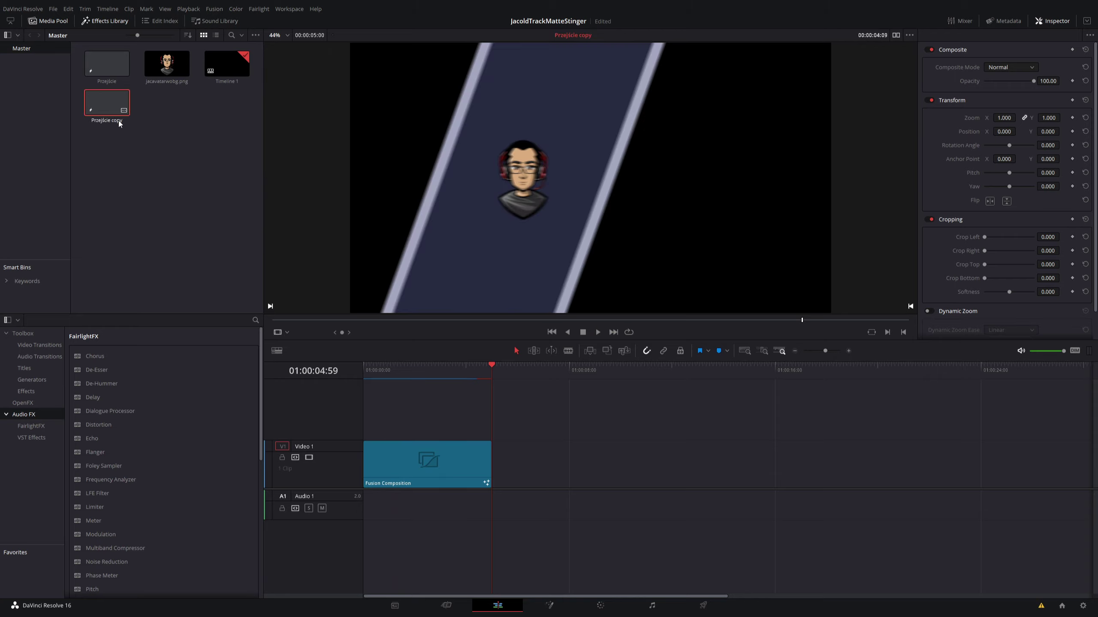
click(118, 120)
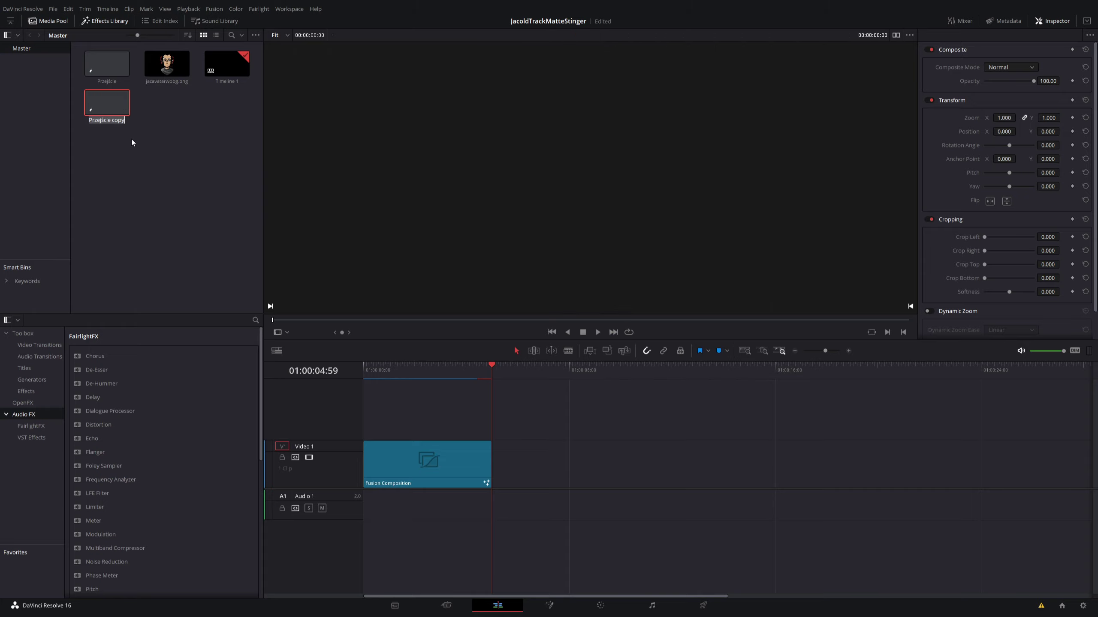
Rename the copy 'Track Matte', stack it on V1 under Przejście on V2 at the start, and open it in Fusion.
text(Track Matte)
drag(107, 103, 525, 465)
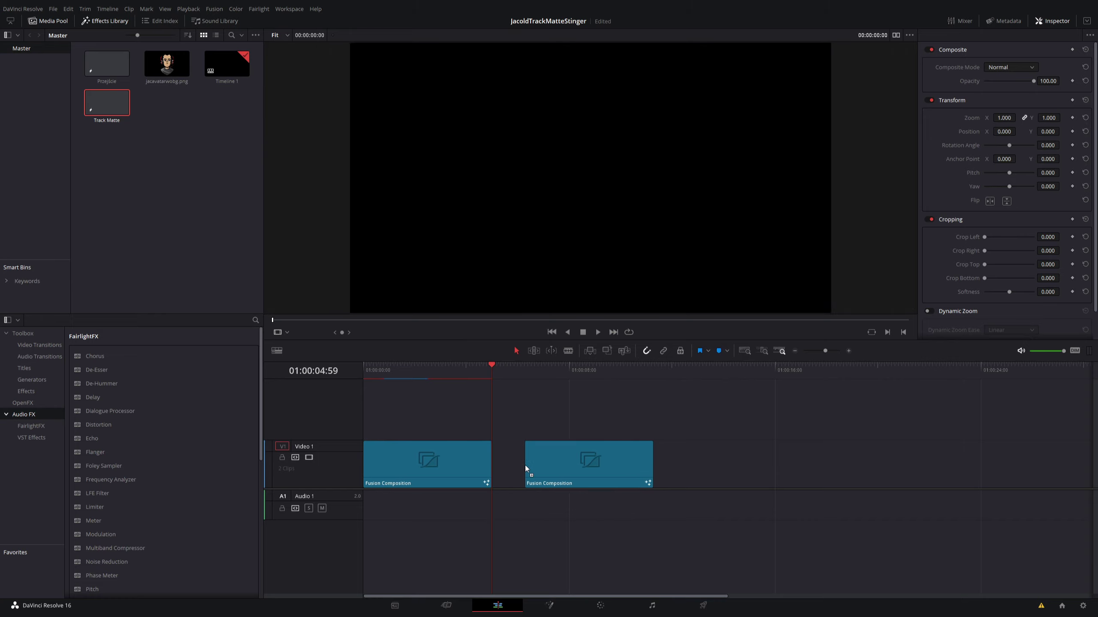
drag(409, 451, 411, 421)
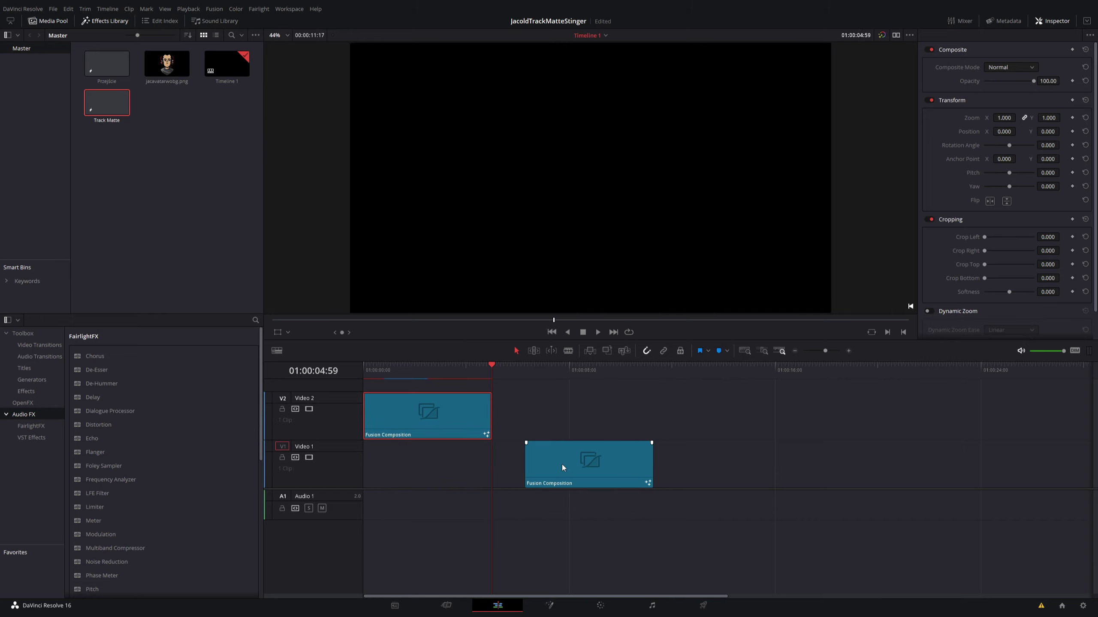
drag(562, 465, 407, 462)
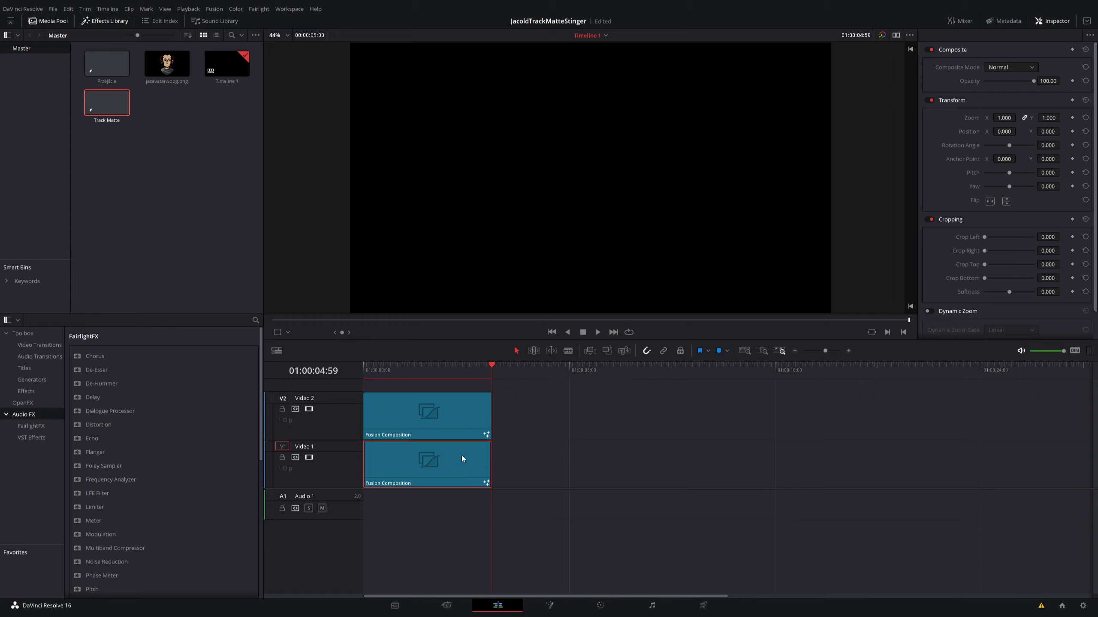
click(496, 451)
click(549, 606)
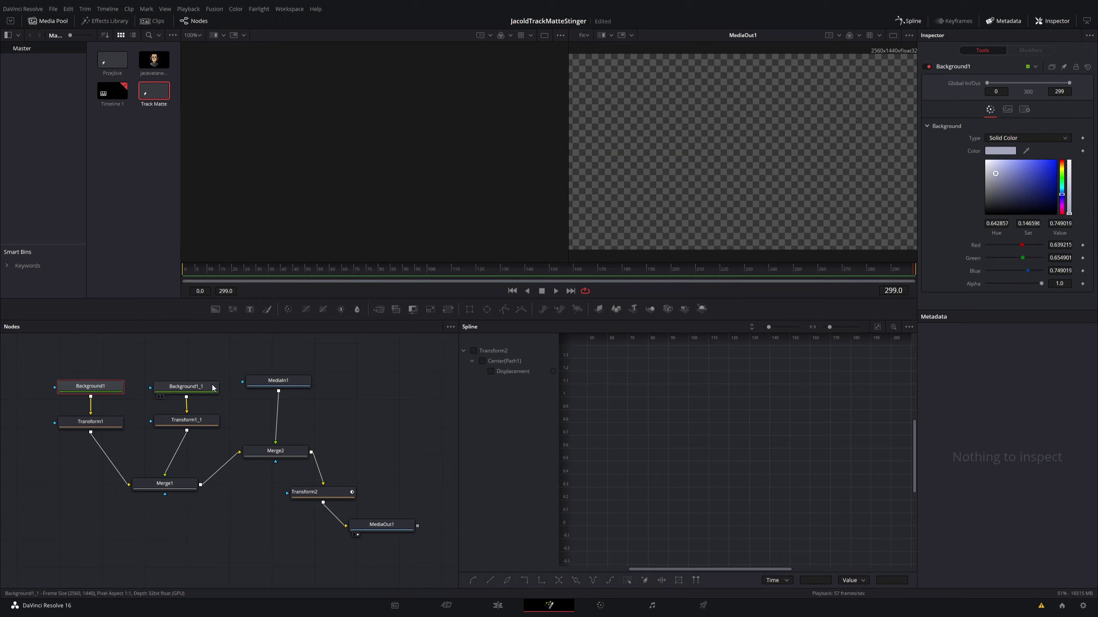
Replace both old backgrounds with new Background1 and Background2, feeding Background2 into Transform1_1.
drag(211, 358, 111, 395)
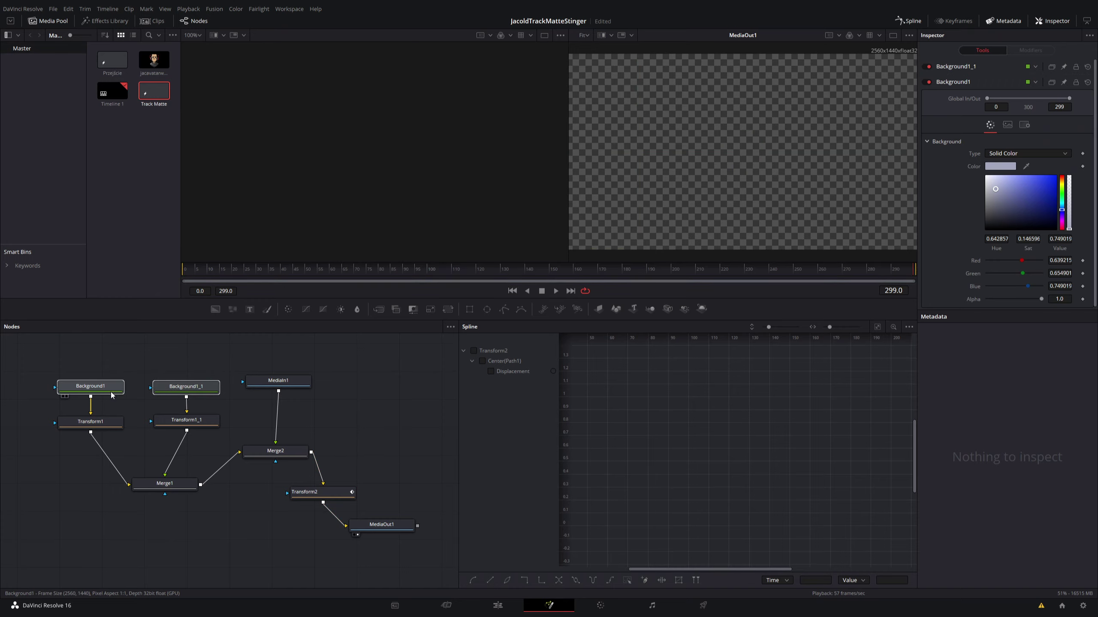
key(Delete)
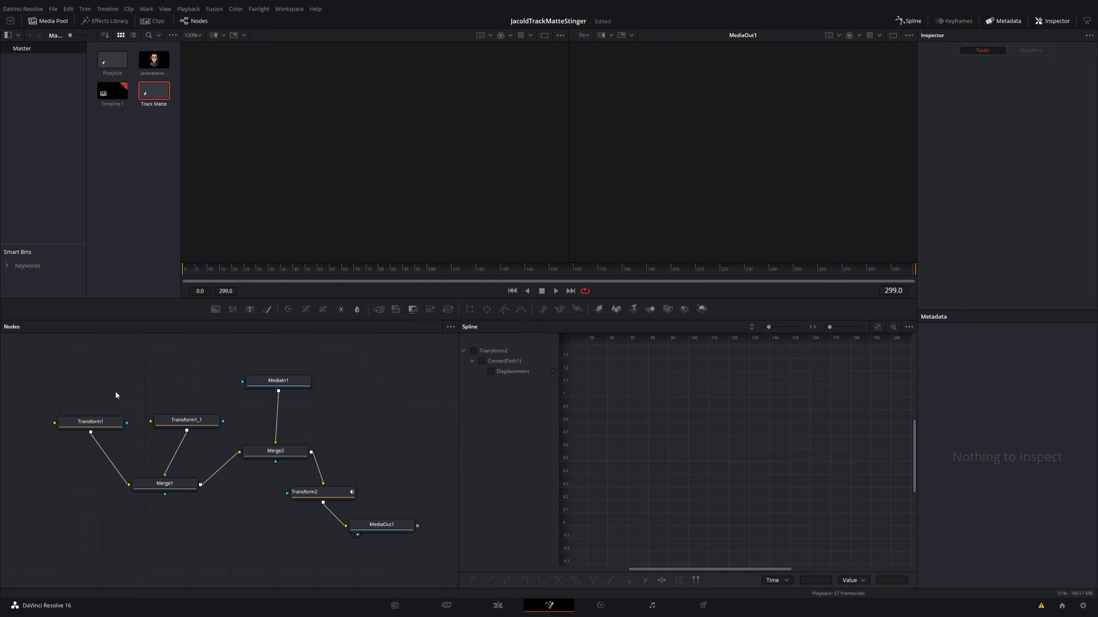
drag(215, 309, 97, 373)
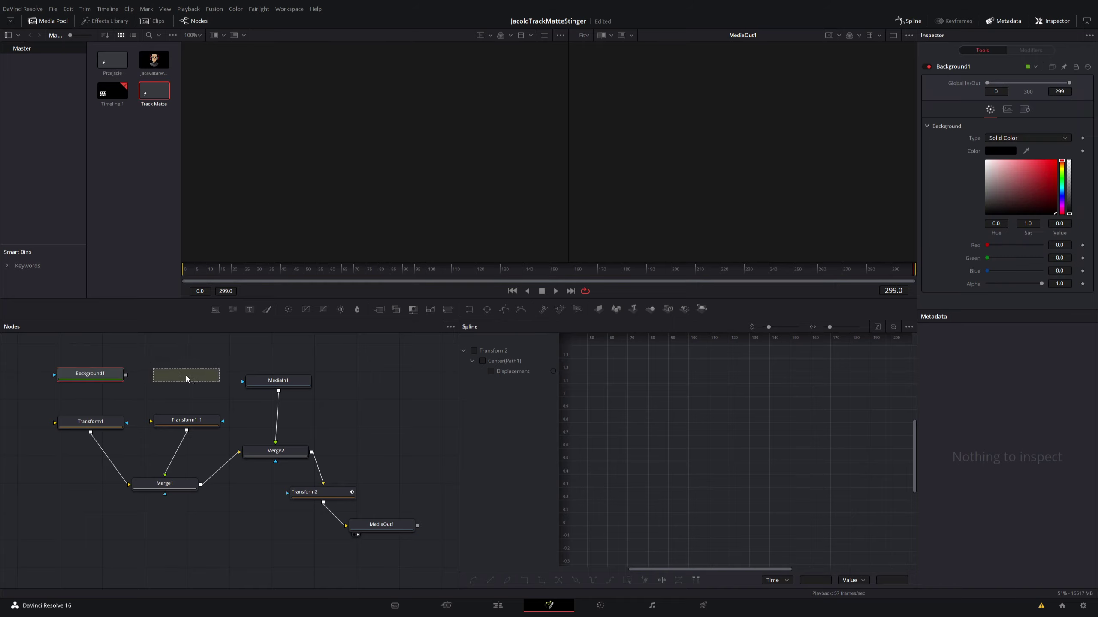
mouse_move(174, 378)
mouse_down()
mouse_move(186, 375)
mouse_move(90, 421)
mouse_up()
click(101, 375)
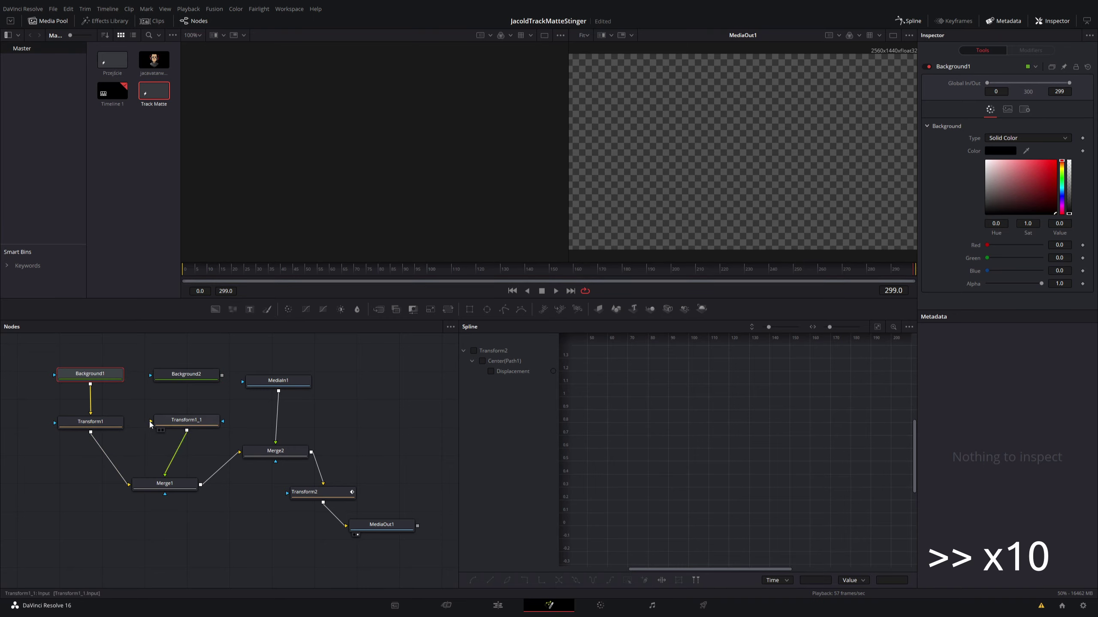
drag(222, 375, 150, 421)
click(508, 352)
click(556, 291)
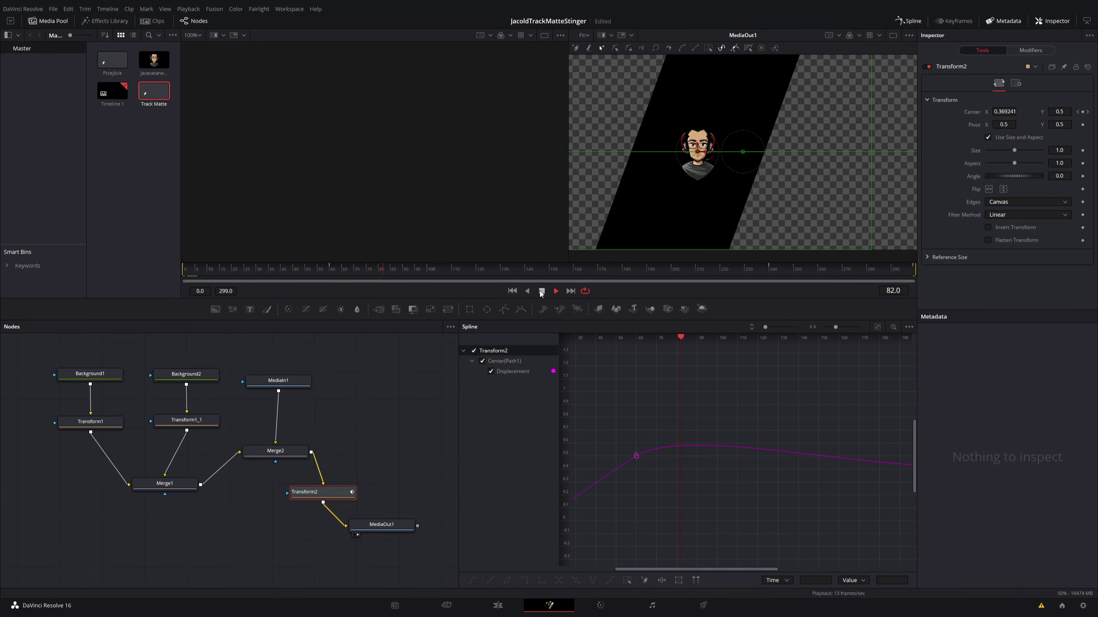
Delete the MediaIn1 avatar node and the Merge2 node from the tree.
drag(379, 436, 292, 362)
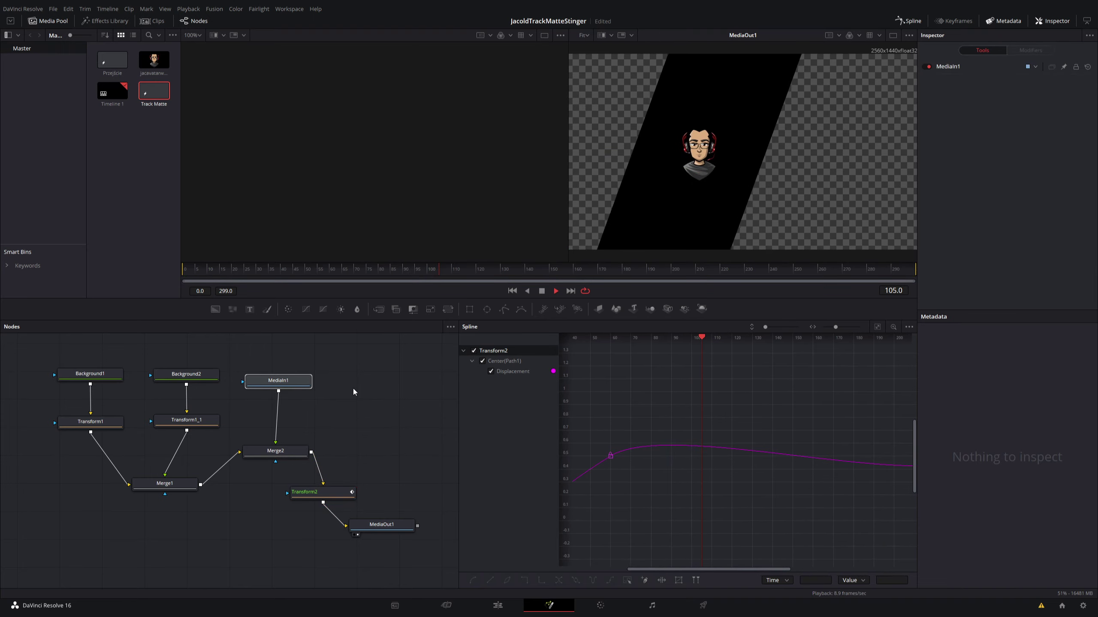
key(Delete)
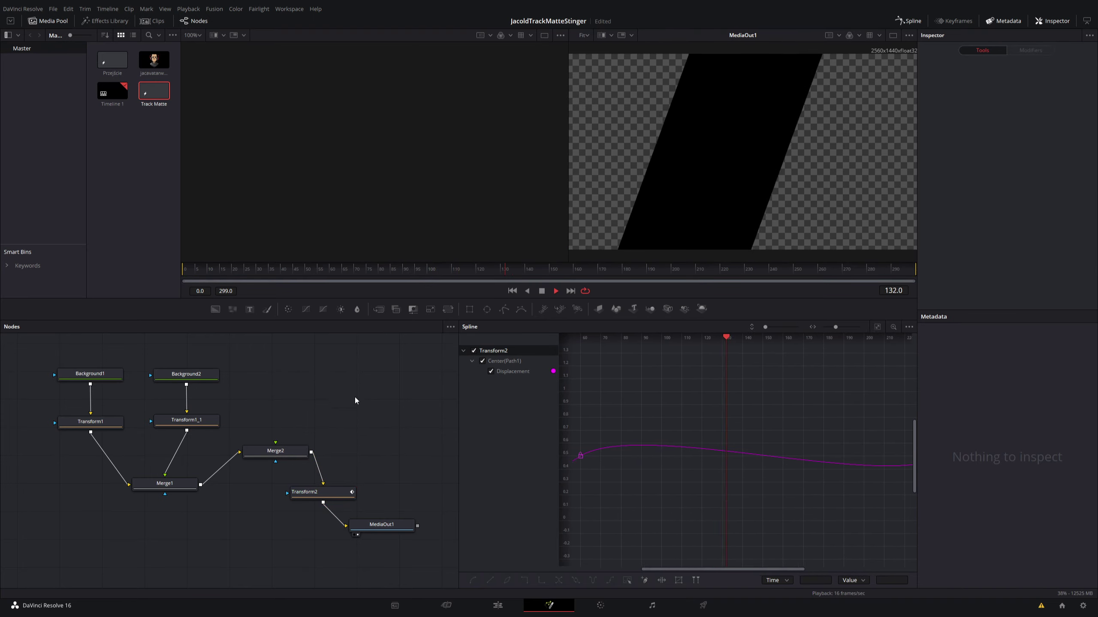
drag(353, 466, 240, 441)
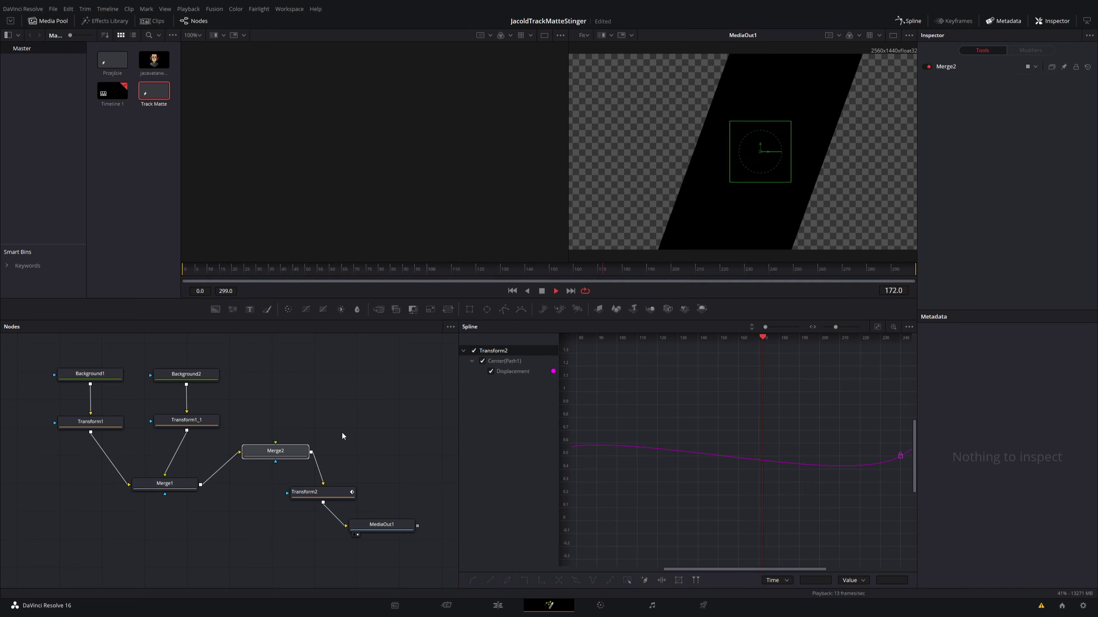
key(Delete)
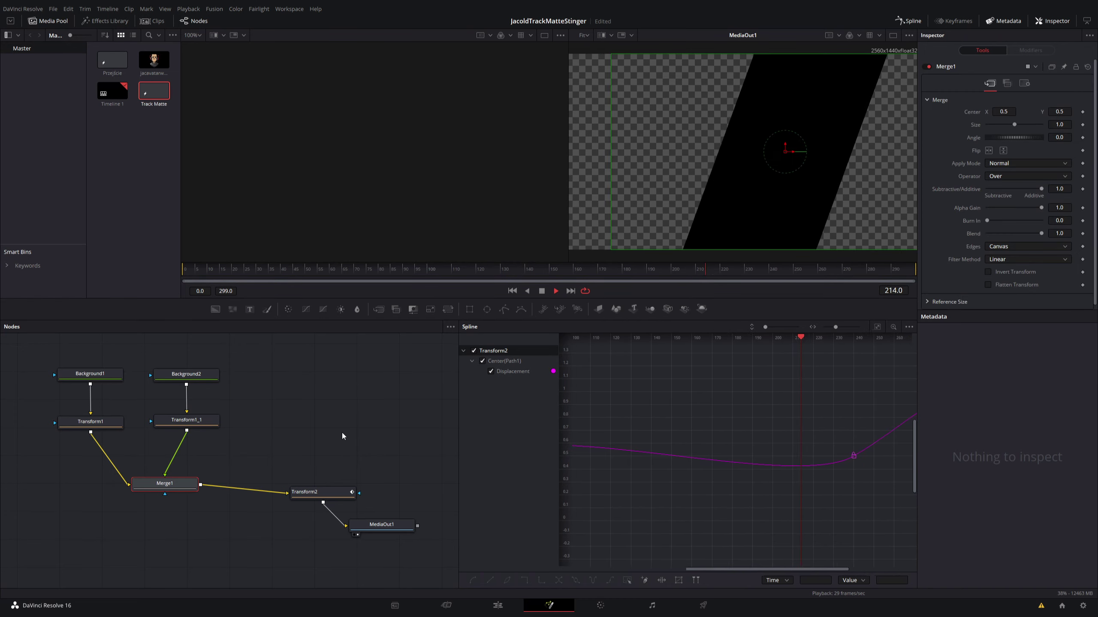
click(368, 442)
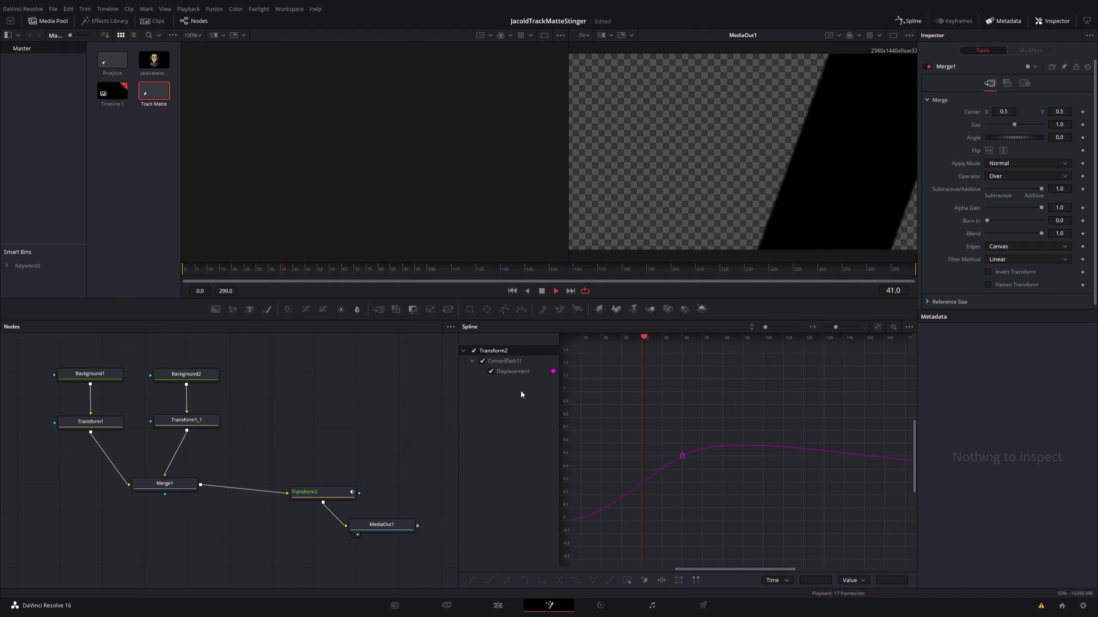
click(542, 292)
Rewire Transform2 between Transform1_1 and Merge1's foreground and check the output at frame 198.
drag(288, 493, 231, 477)
drag(345, 526, 297, 446)
drag(222, 421, 248, 444)
mouse_move(318, 444)
mouse_down()
mouse_move(168, 482)
mouse_move(345, 532)
mouse_up()
click(555, 291)
click(542, 291)
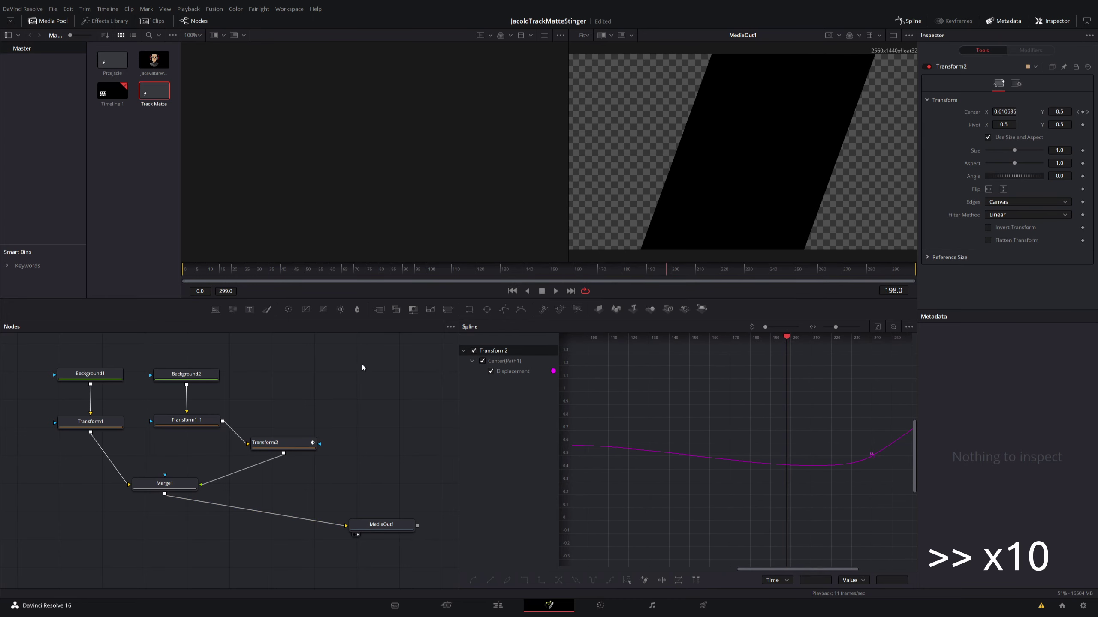
click(186, 374)
Delete Transform1, then give Transform1_1 Size 1.0, Aspect 2.0 and a rightward Center X.
click(97, 422)
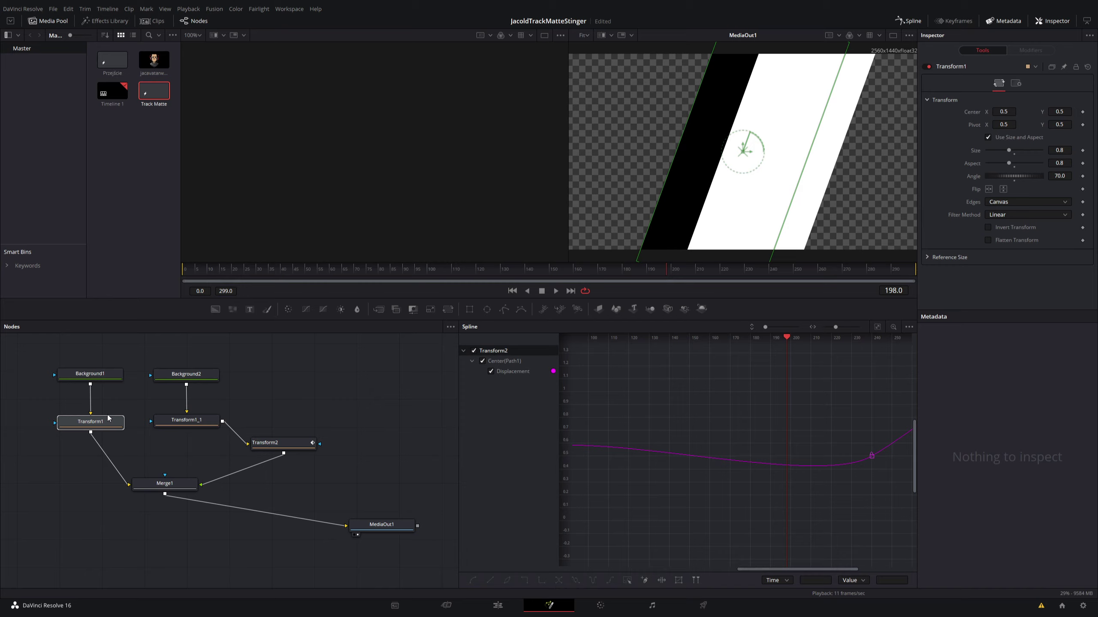
key(Delete)
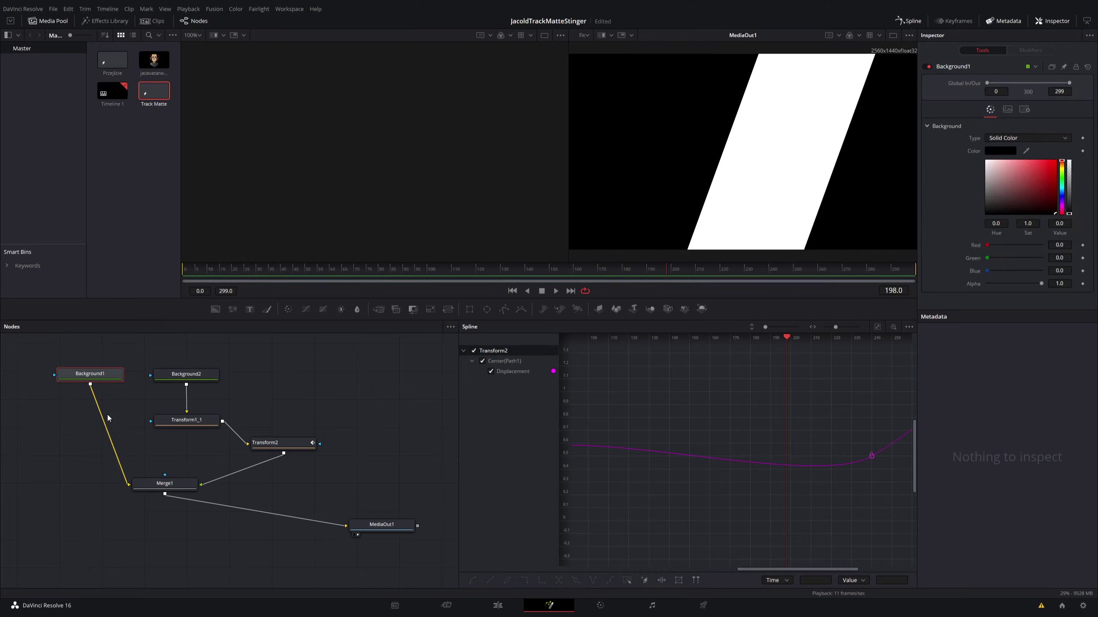
click(206, 423)
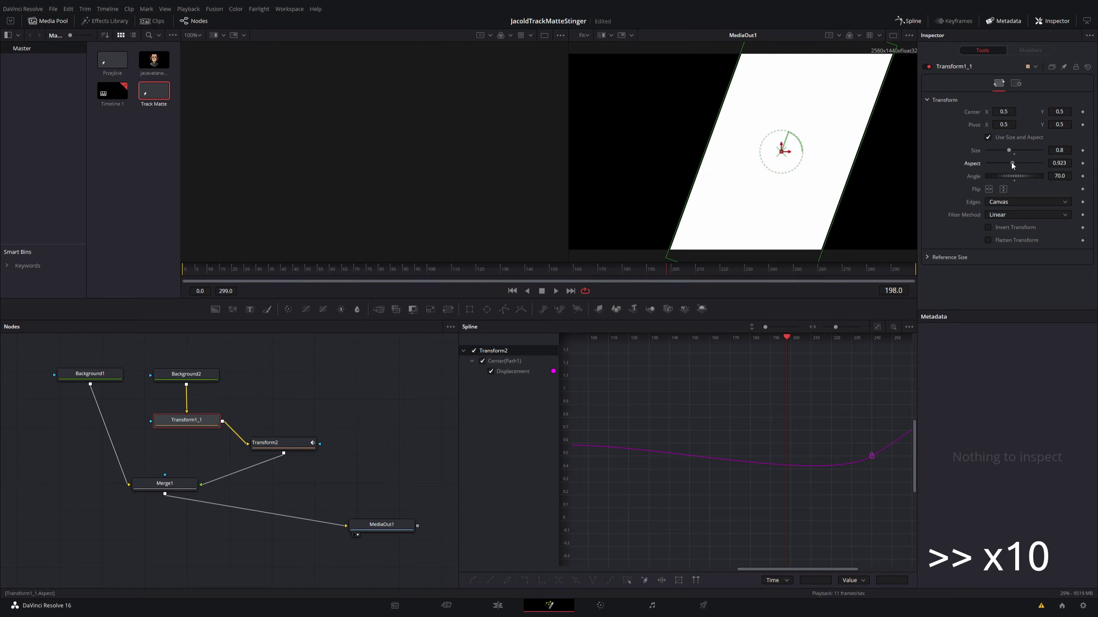
drag(1008, 150, 1014, 151)
click(1059, 163)
text(2)
key(Tab)
click(1006, 111)
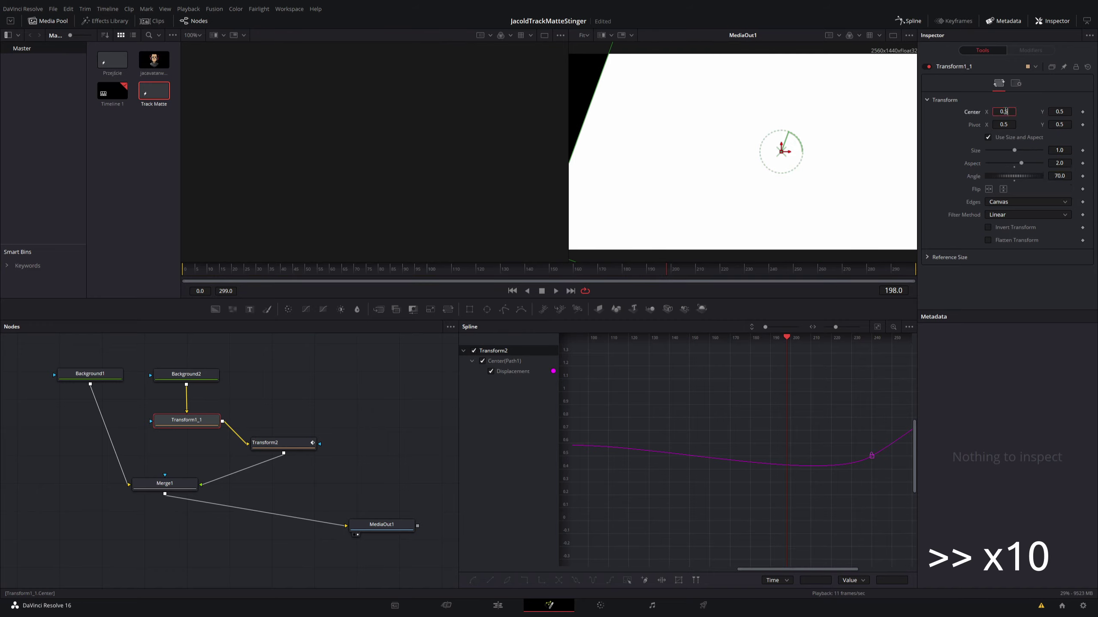
drag(789, 152, 908, 155)
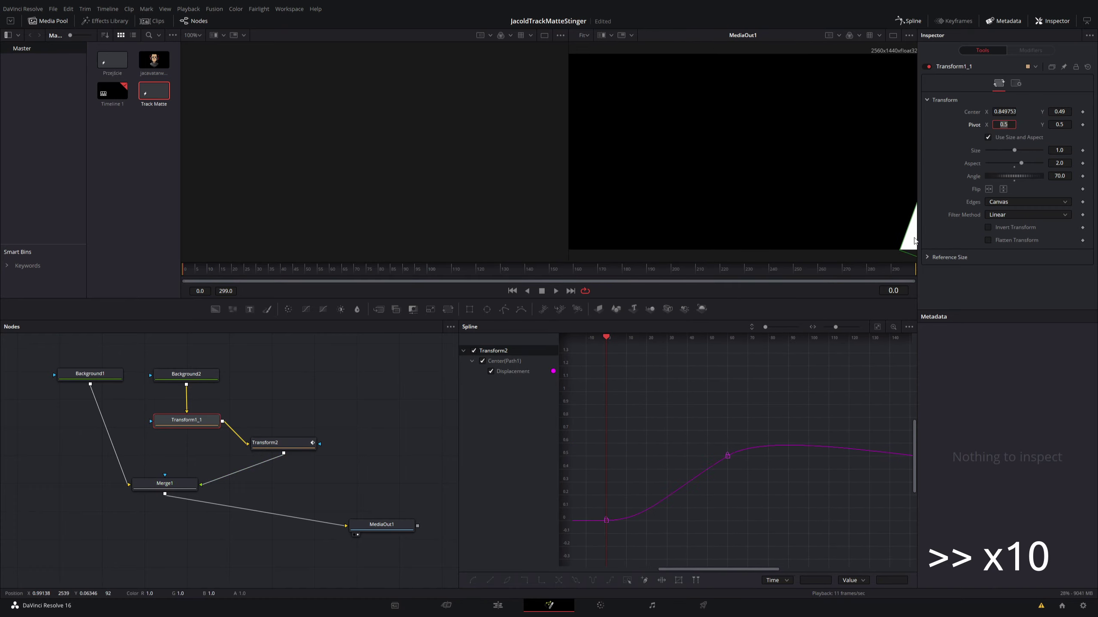
Place Transform2 between Transform1_1 and Merge1 and set its horizontal center to 1.3 at frame 0.
click(987, 137)
click(497, 606)
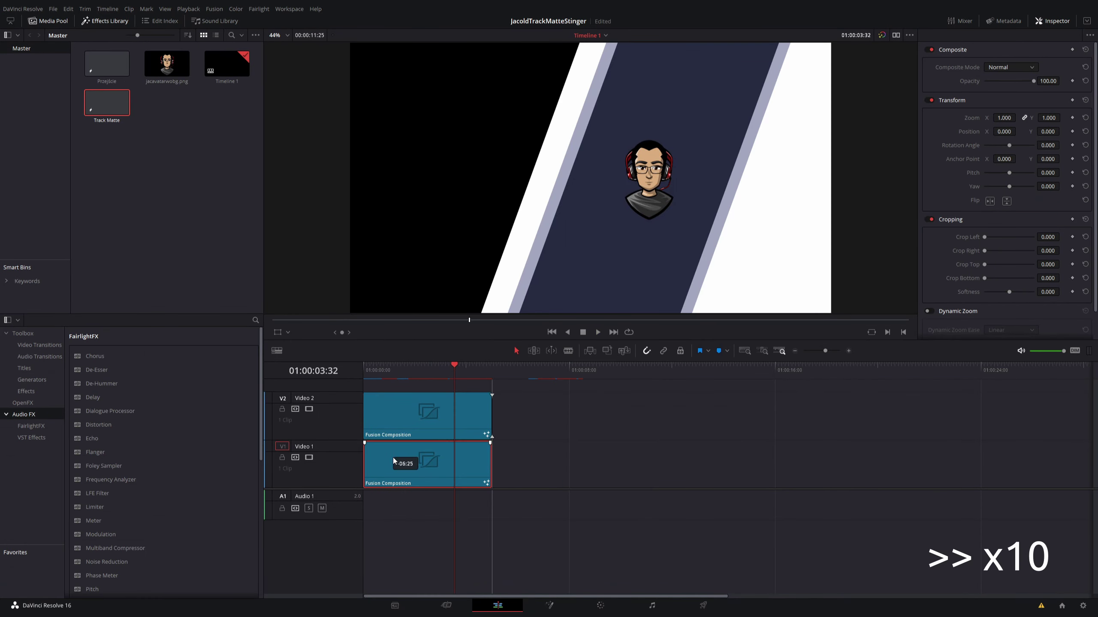
click(549, 605)
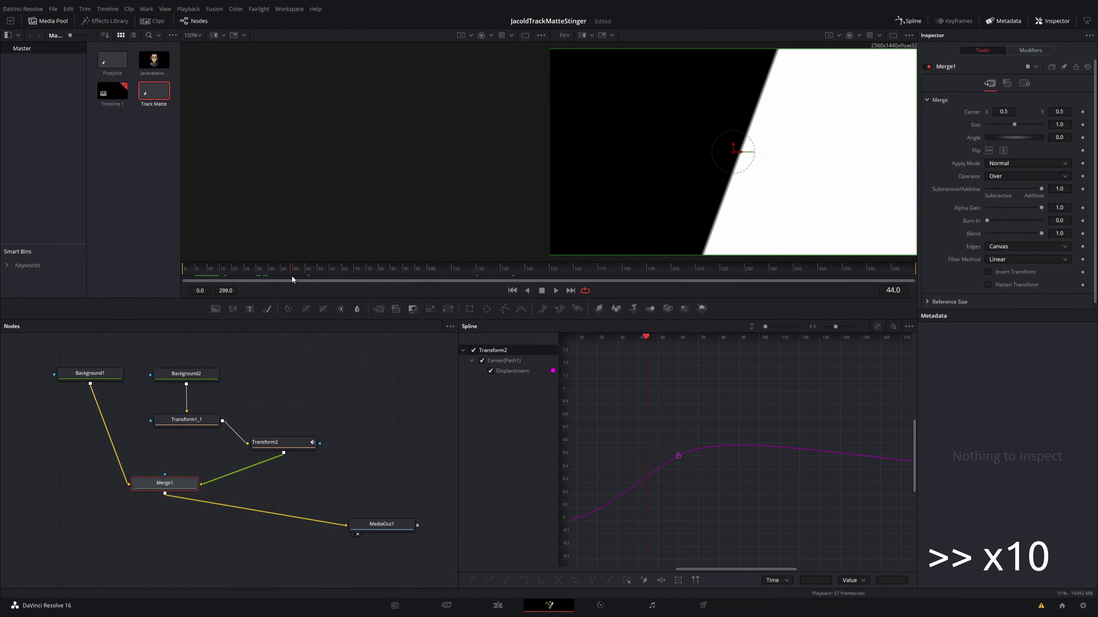
drag(455, 275, 185, 275)
drag(265, 442, 175, 457)
click(1004, 111)
text(1.3)
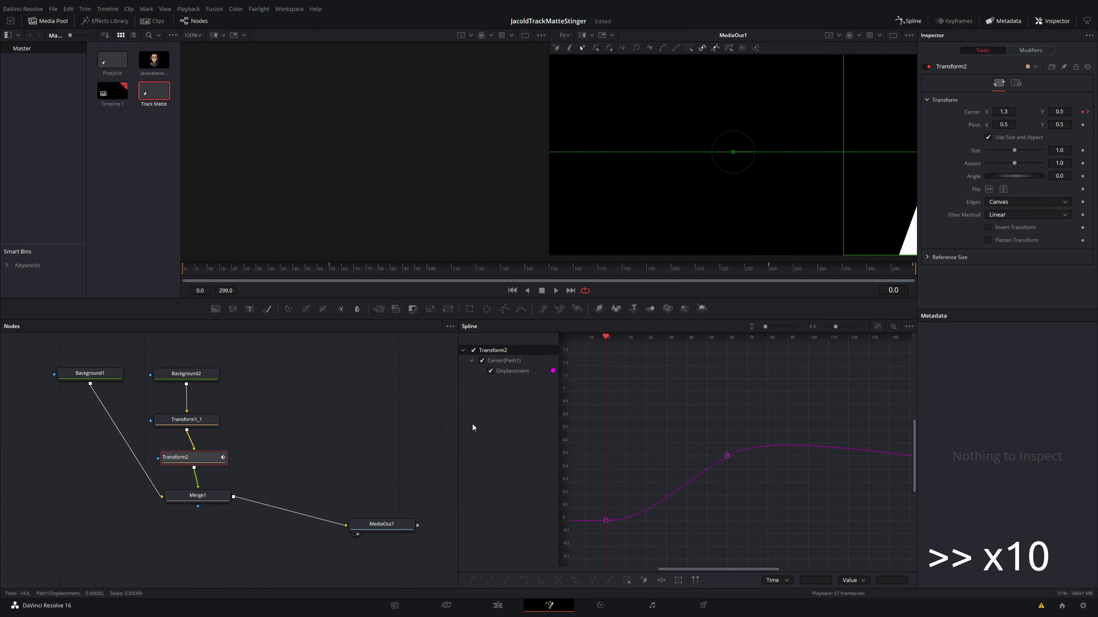
Compare the matte wipe timing with the stripe animation by scrubbing in Fusion and the Edit timeline.
click(186, 420)
click(358, 268)
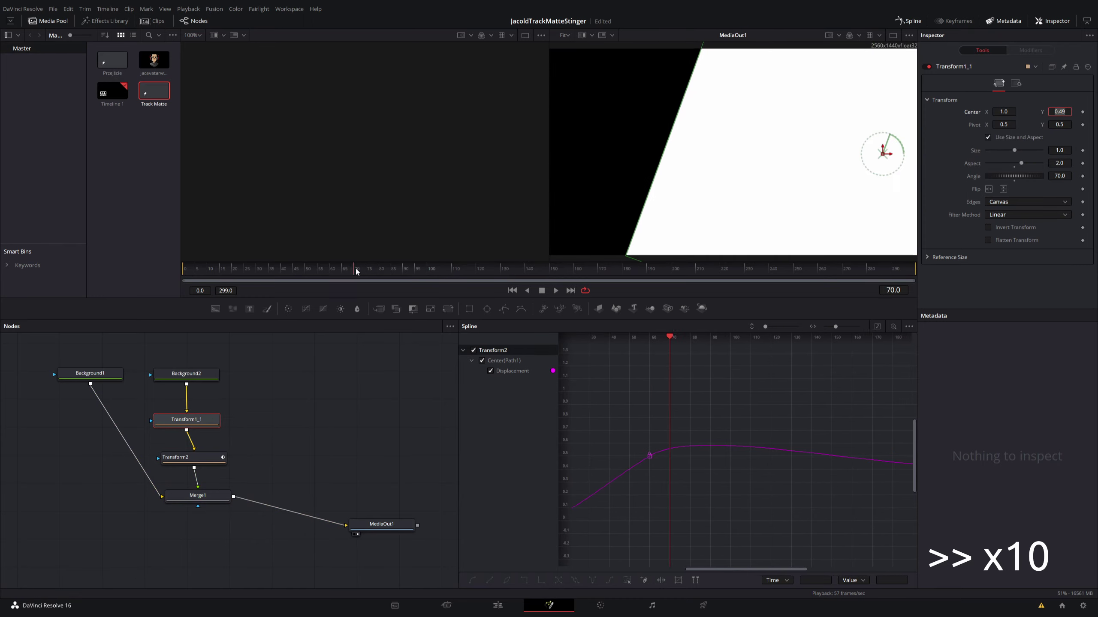
drag(357, 271, 844, 269)
click(497, 605)
click(379, 364)
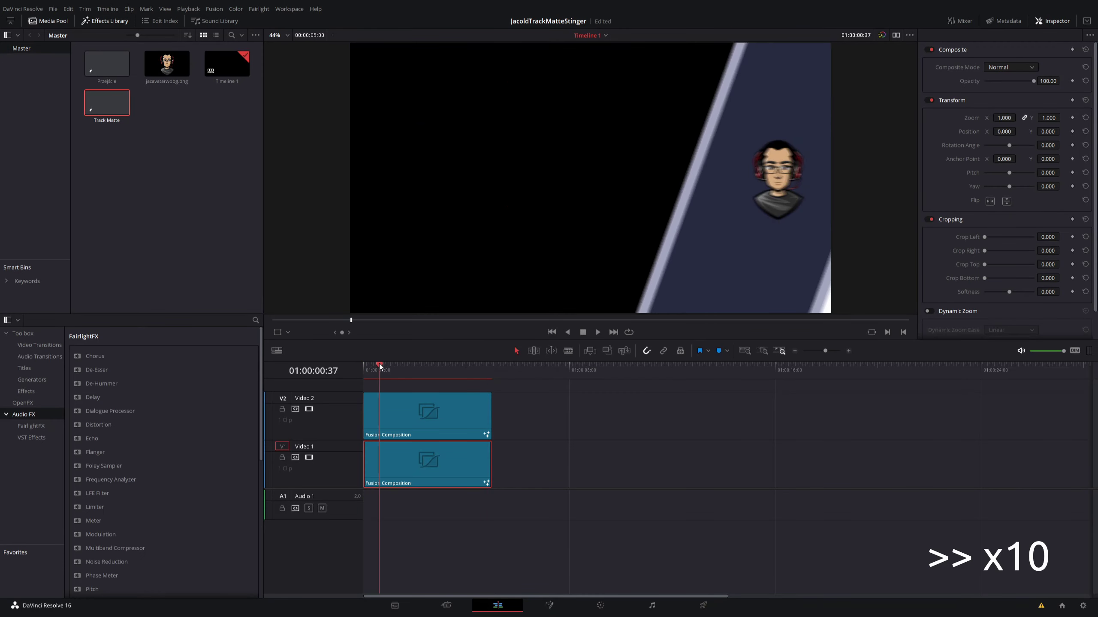
drag(379, 364, 487, 368)
click(549, 605)
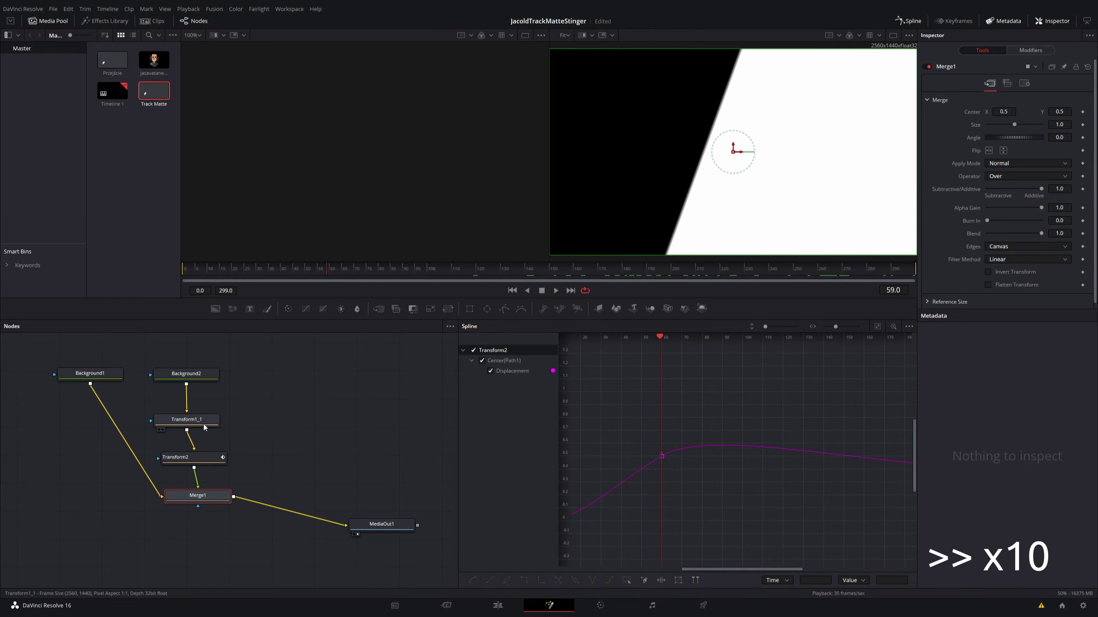
click(190, 373)
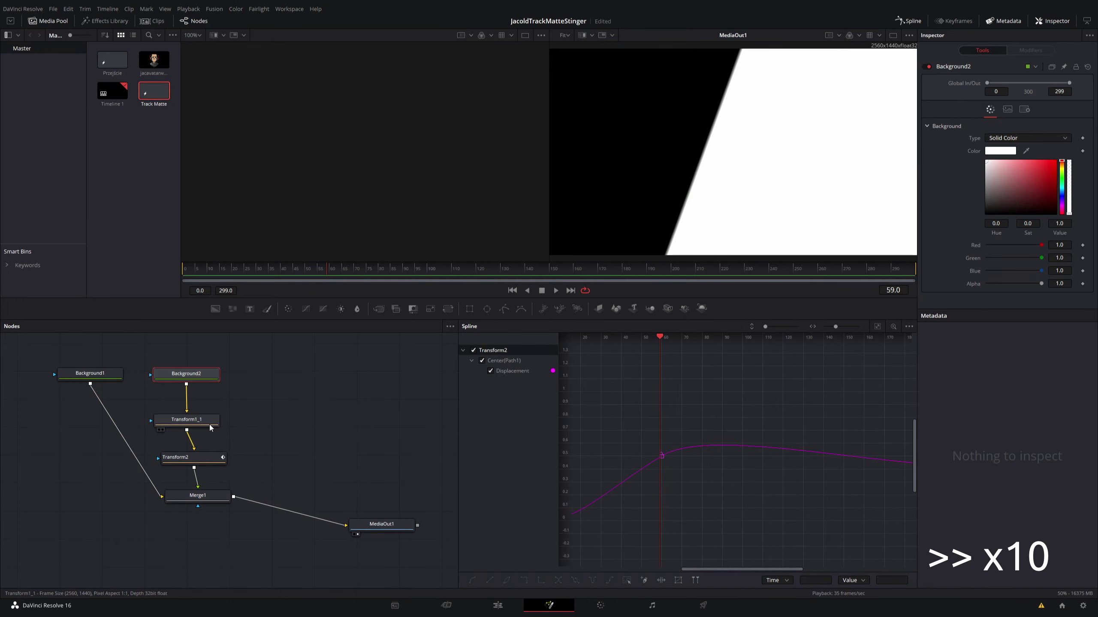
click(209, 423)
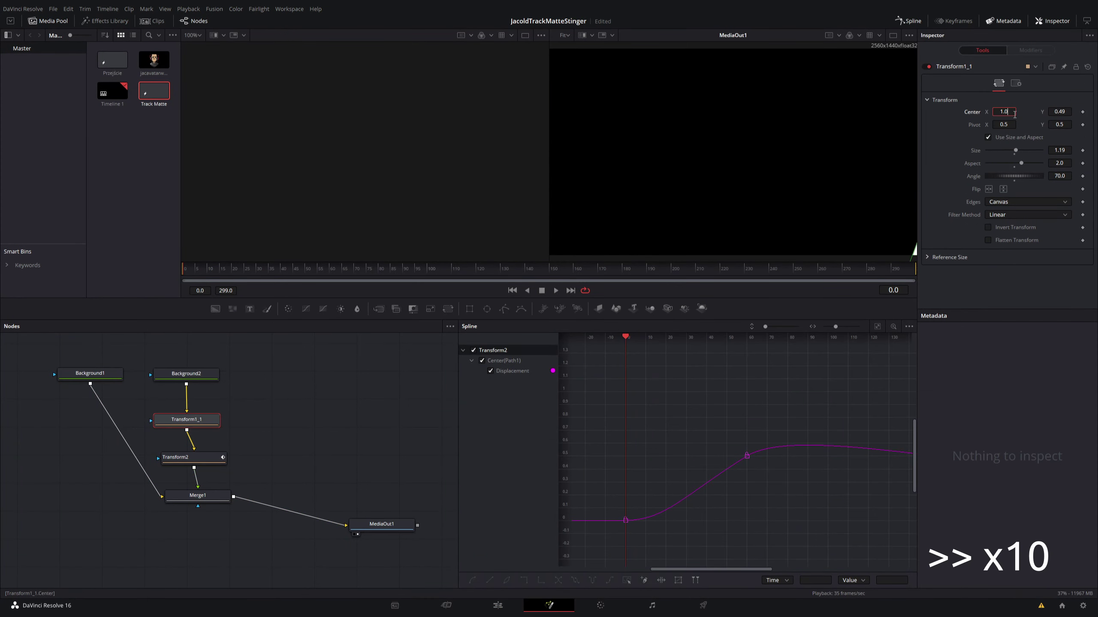
drag(371, 364, 485, 374)
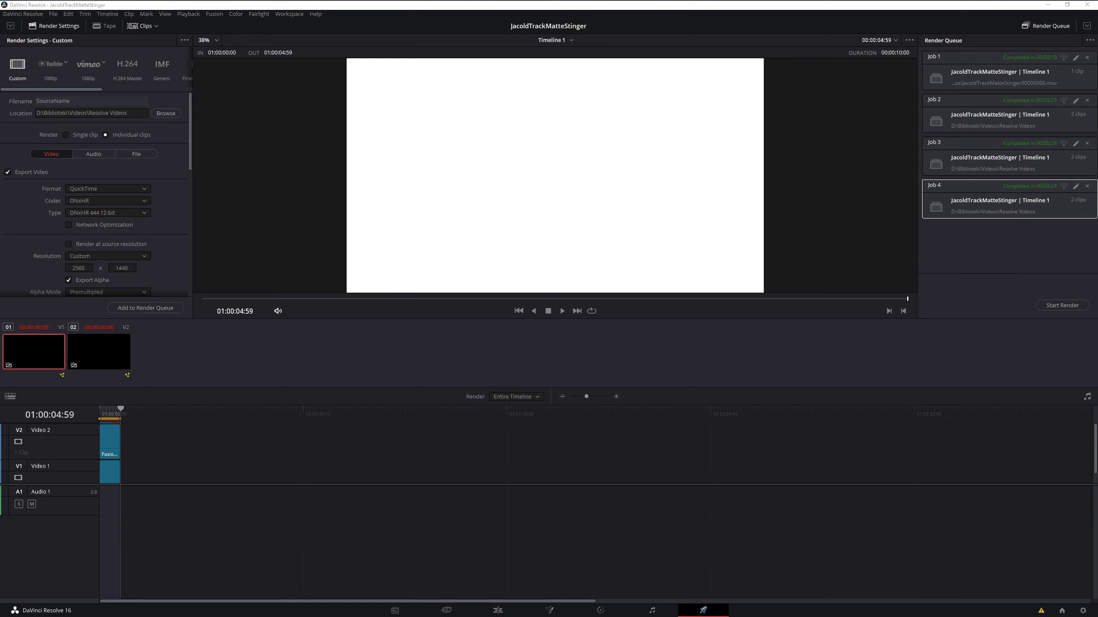
Name renders with custom name JTMS and unique filenames, then queue and render the job.
click(146, 156)
click(91, 173)
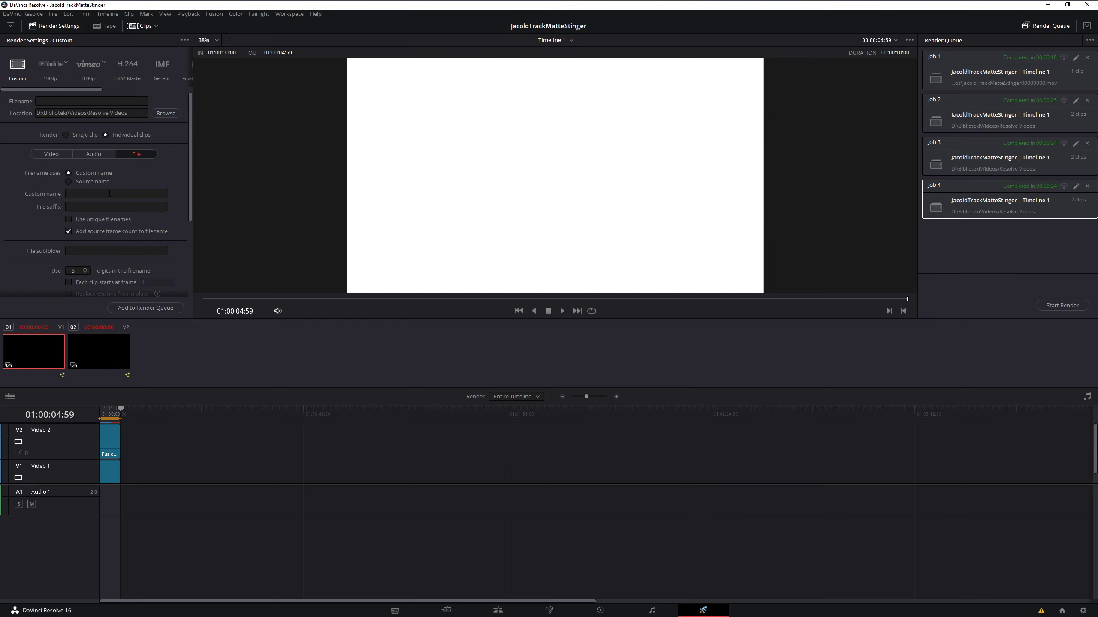
click(110, 193)
text(JTMS)
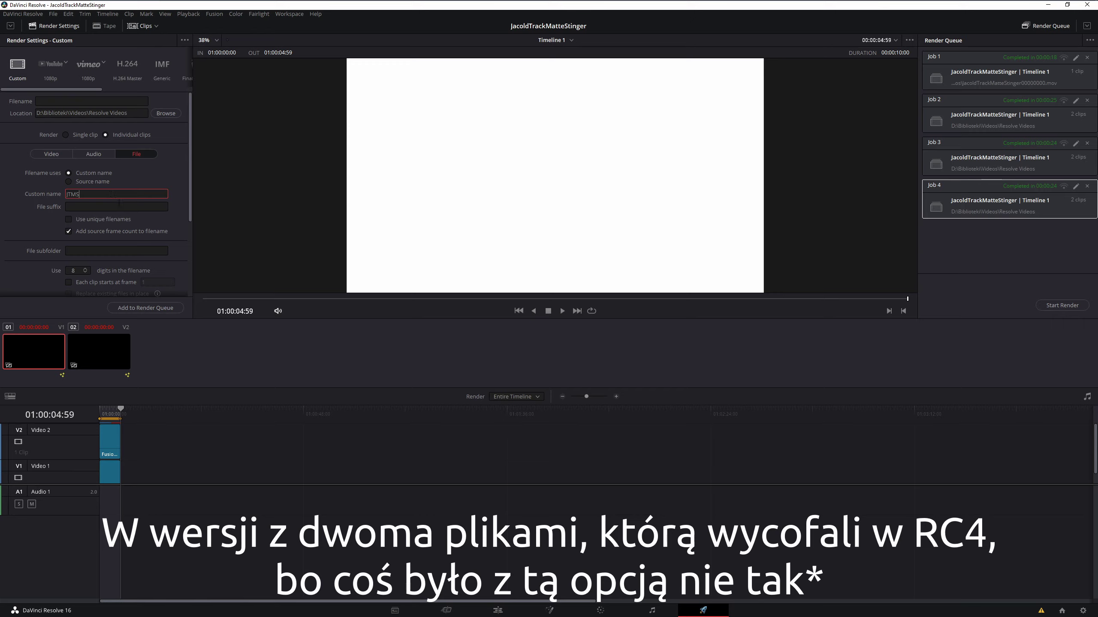
click(110, 220)
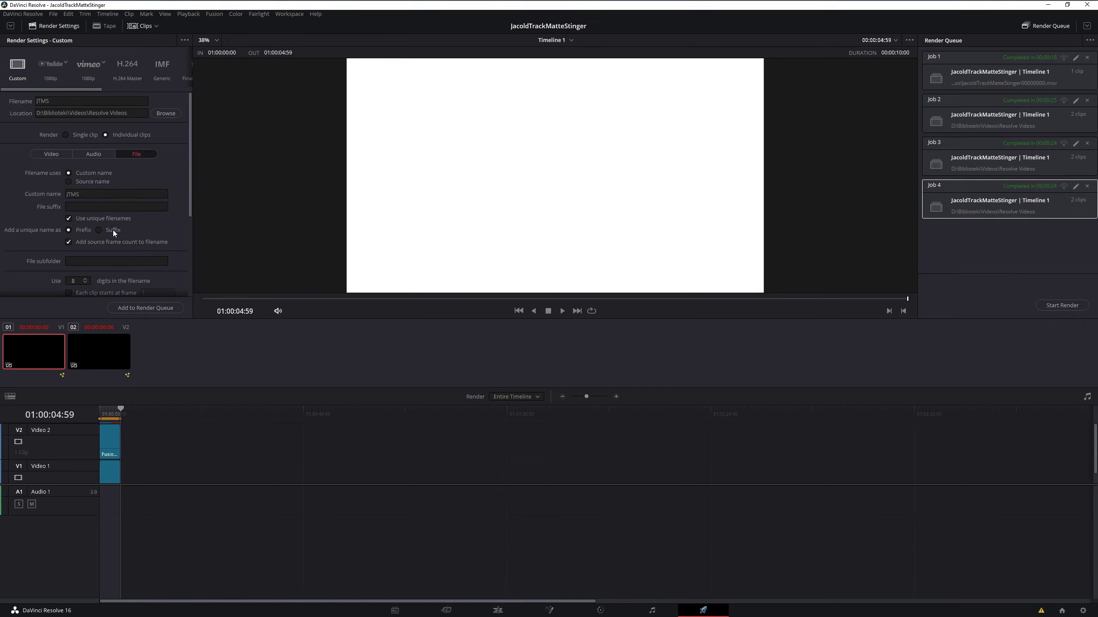
click(143, 309)
click(1060, 305)
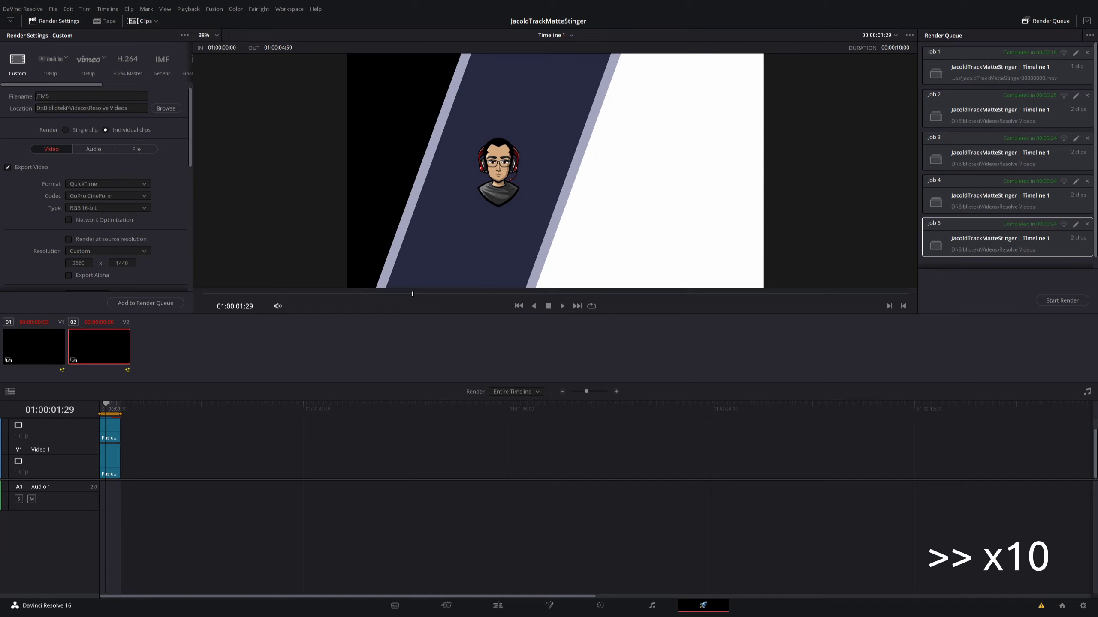
Enable Export Alpha and queue and render the uncompressed BGRA clips again.
click(68, 198)
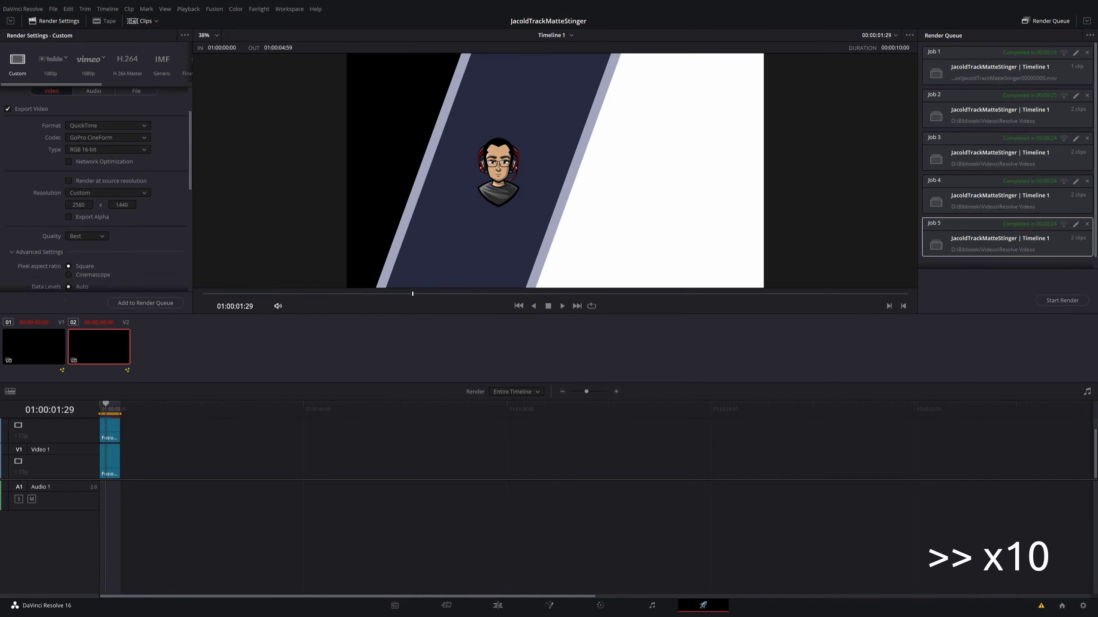
click(145, 303)
click(1062, 300)
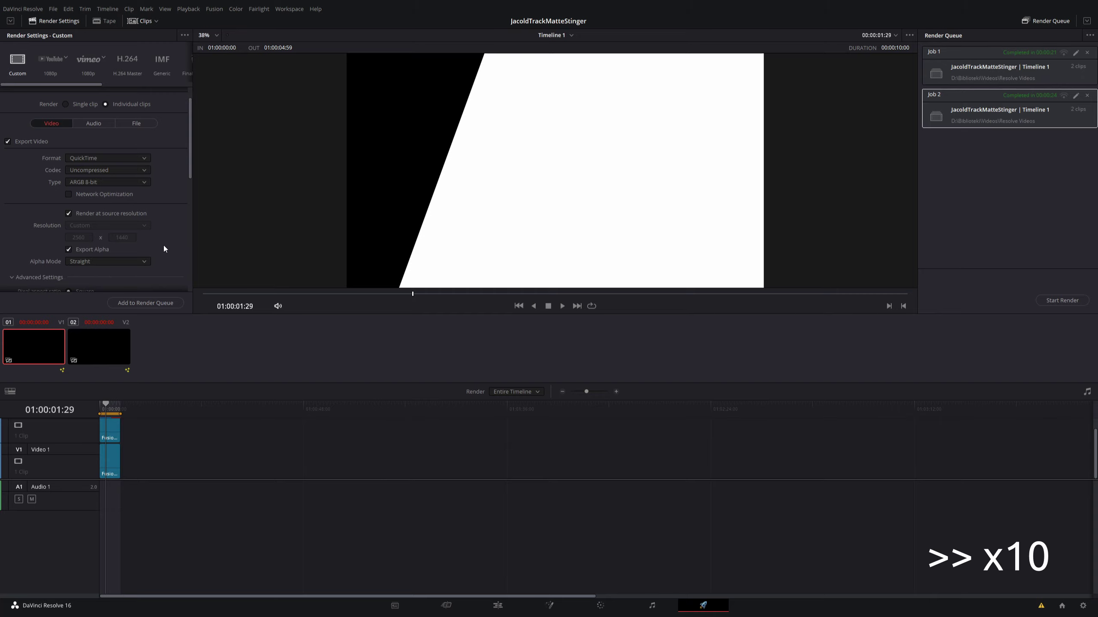
click(146, 303)
click(1062, 300)
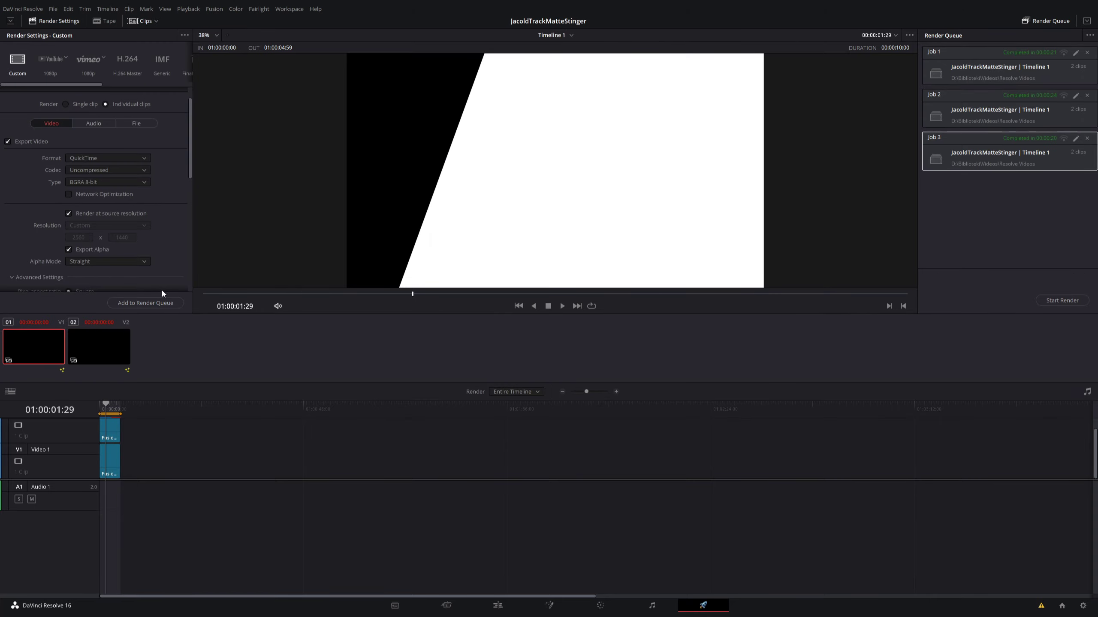
Add another job of the two clips to the render queue and render it.
click(164, 303)
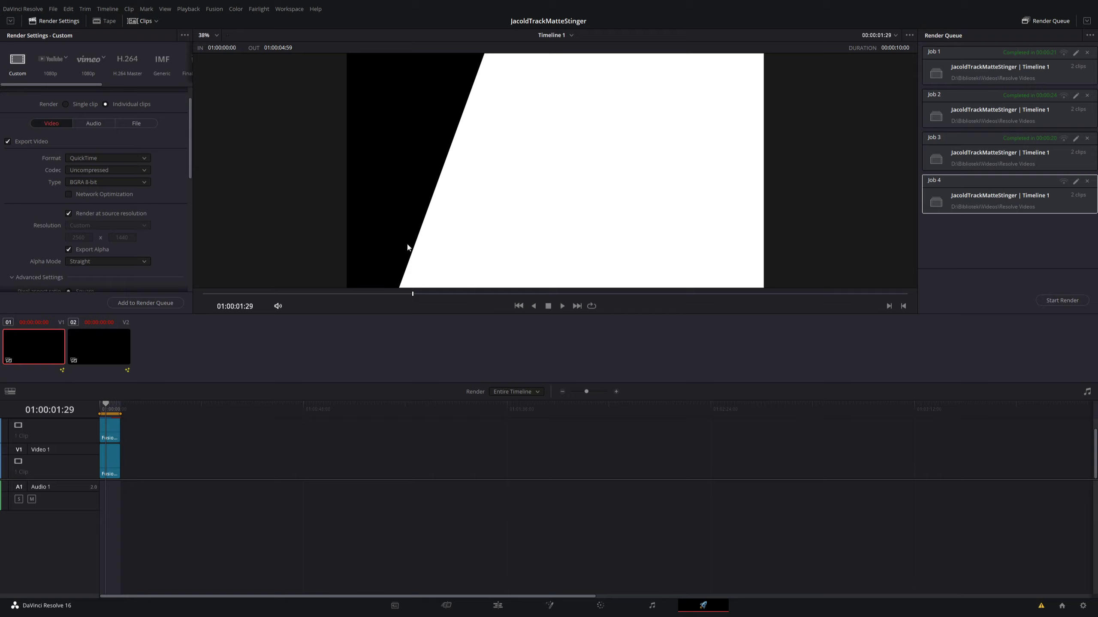
click(160, 300)
click(1062, 300)
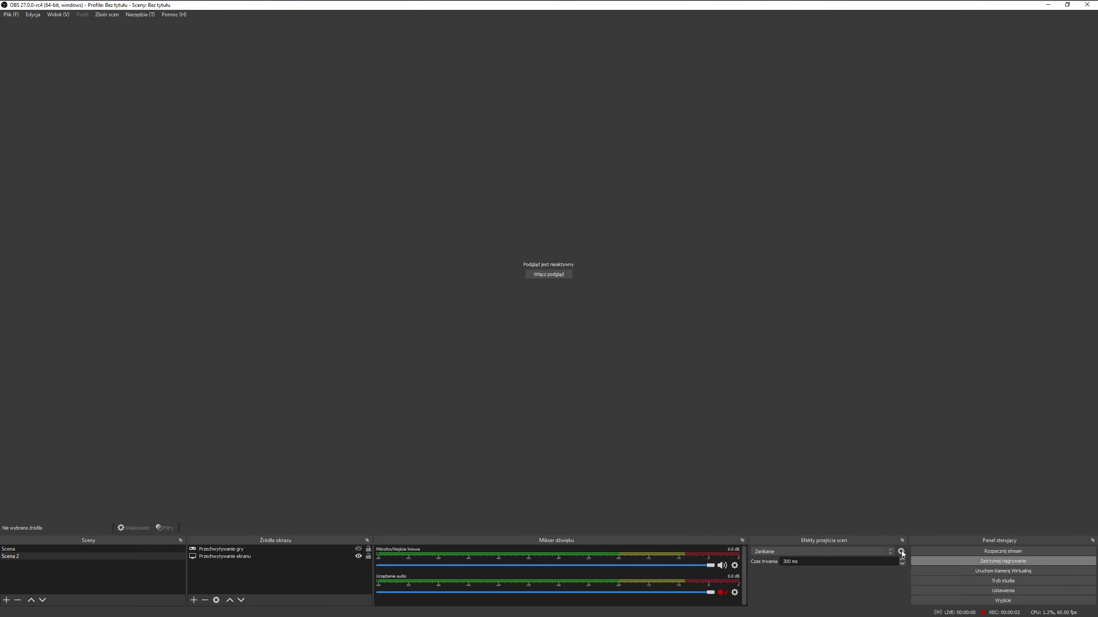
Add a Stinger transition using V2-0001_JTMS00000000.mov, preview it, and enable Use a Track Matte.
click(883, 551)
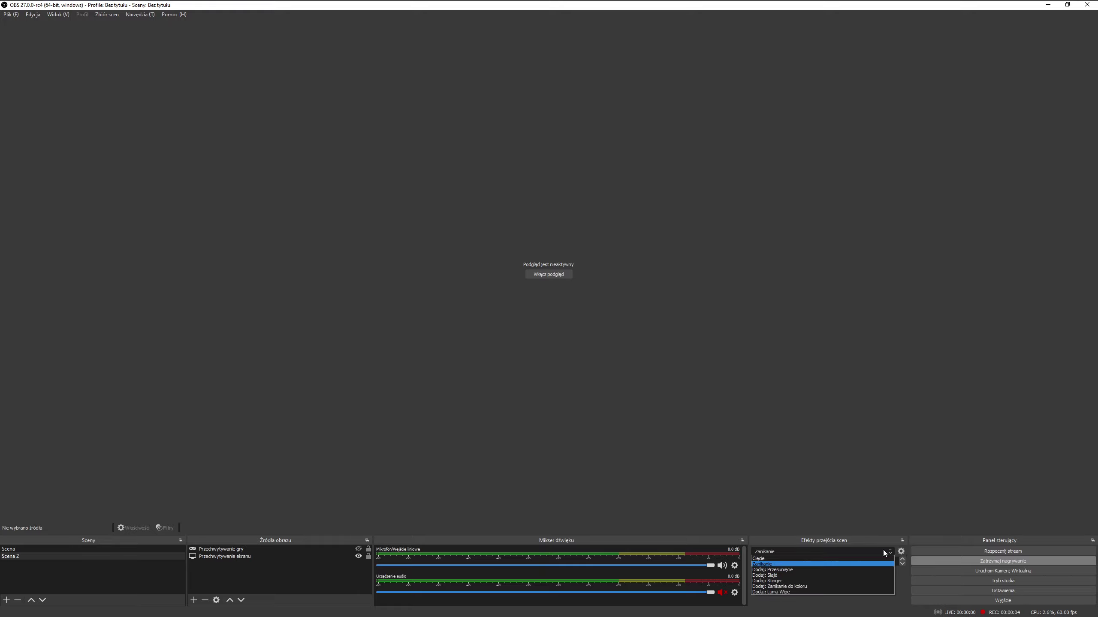
click(857, 581)
click(524, 333)
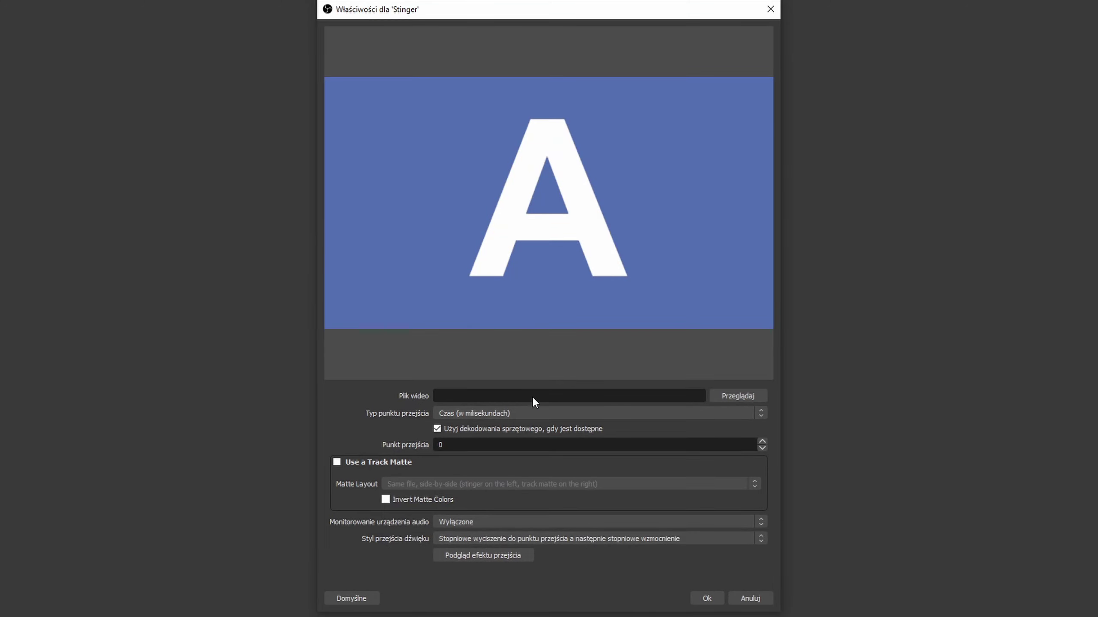
click(737, 397)
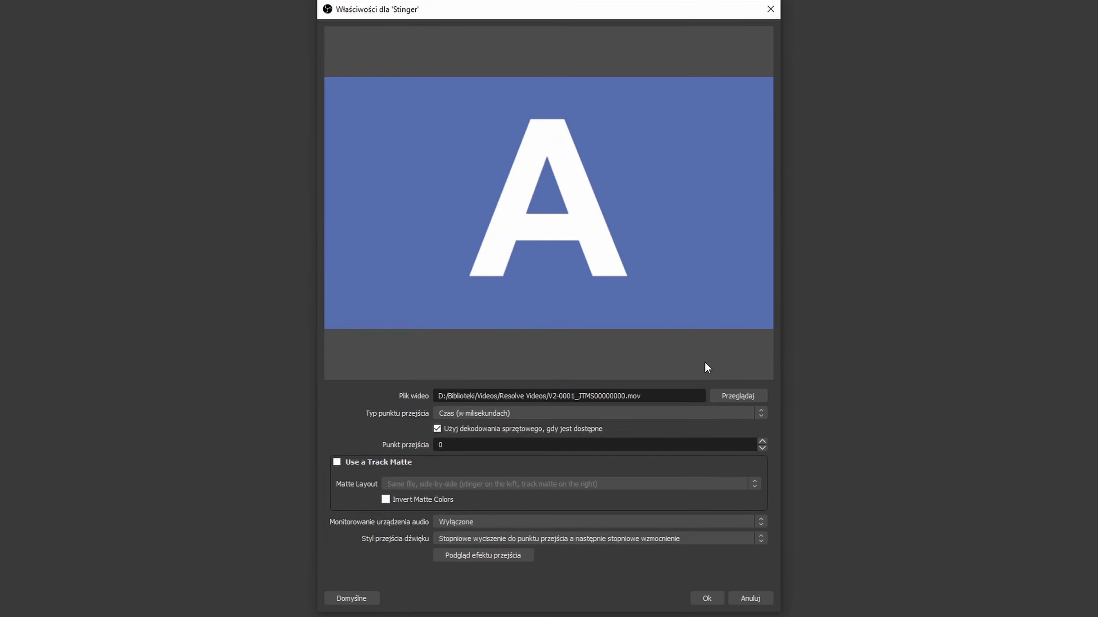
click(459, 554)
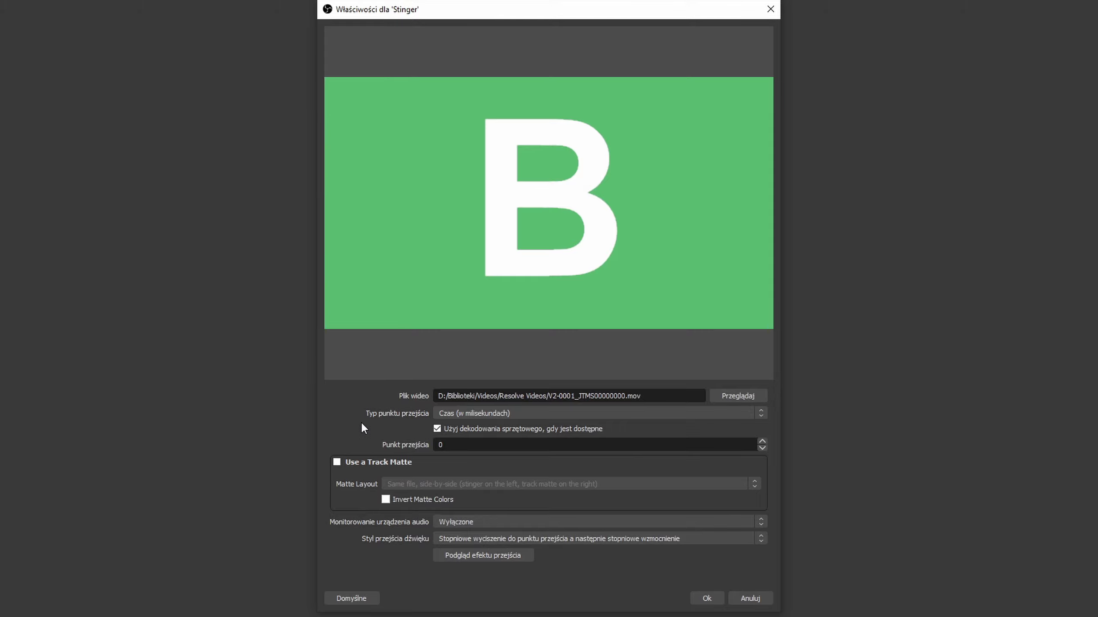
click(367, 461)
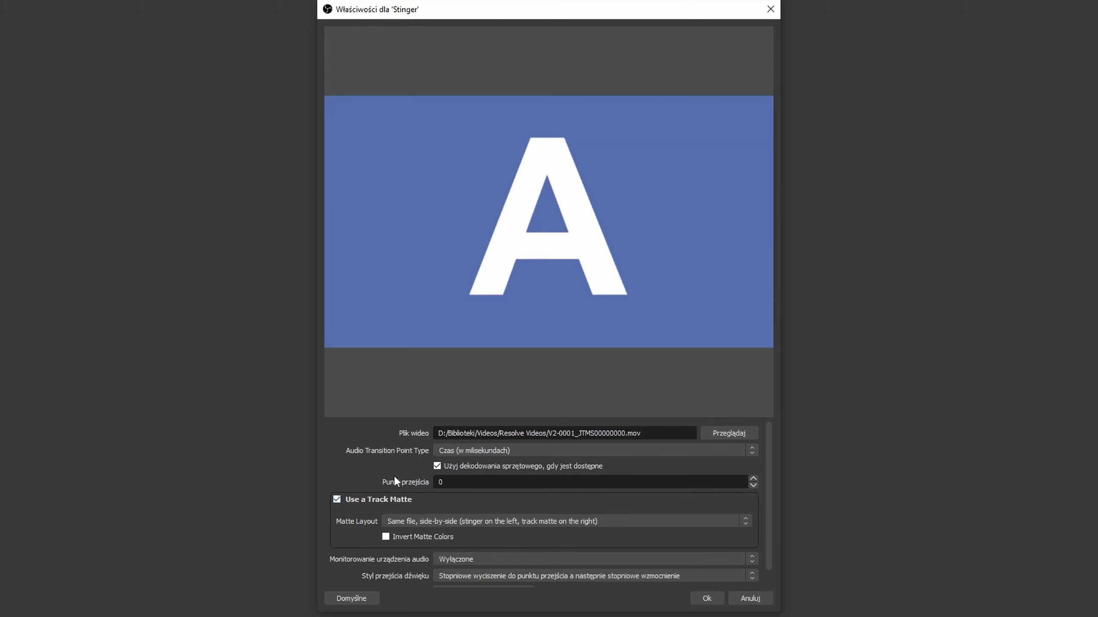
Choose the side-by-side layout for the stinger's track matte.
click(413, 520)
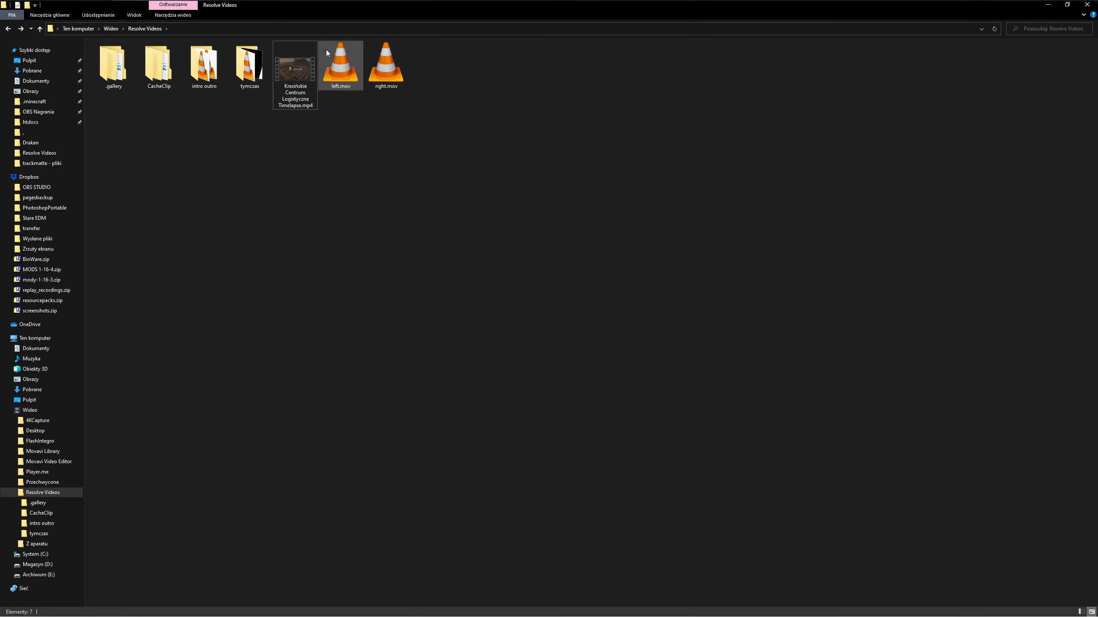
From Resolve Videos in PowerShell, hstack left.mov and right.mov with ffmpeg into lossless VP9 output.webm.
right_click(355, 218)
click(424, 307)
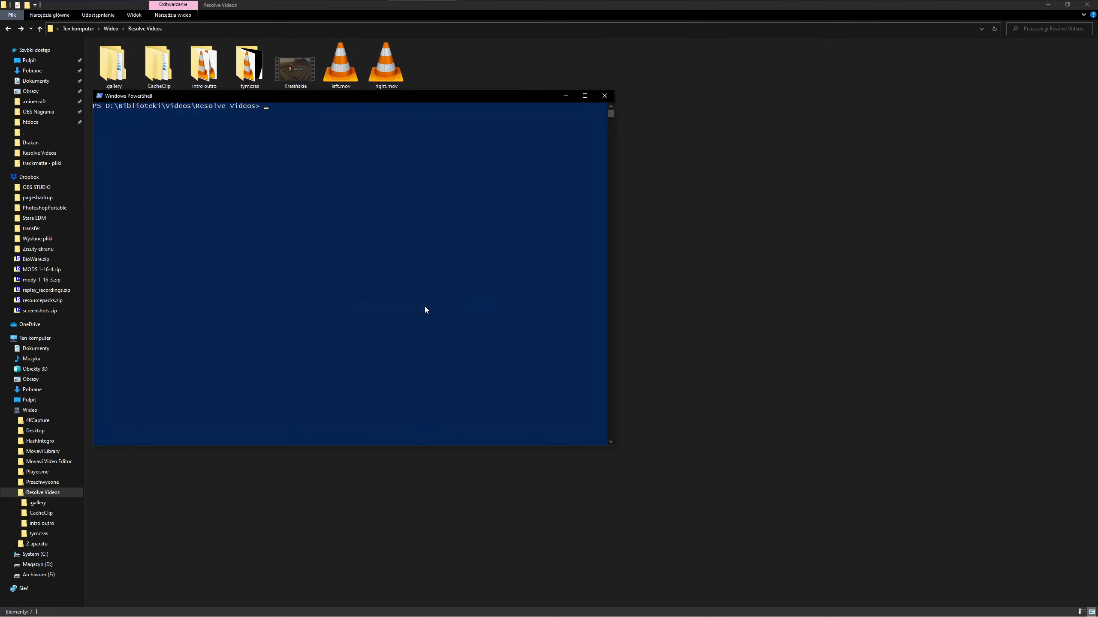
text(ffmpeg -i left.mov -i right.mov -r 60 -c:v libvpx-vp9 -lossless 1 -pix_fmt yuva420p -filter_complex hstack output.webm)
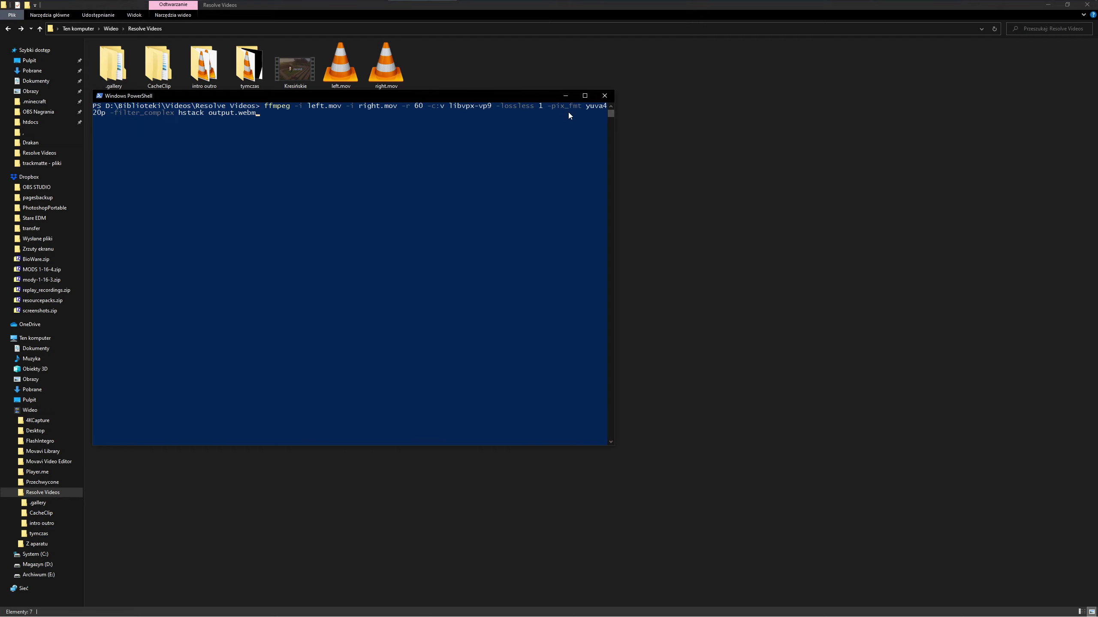
key(Return)
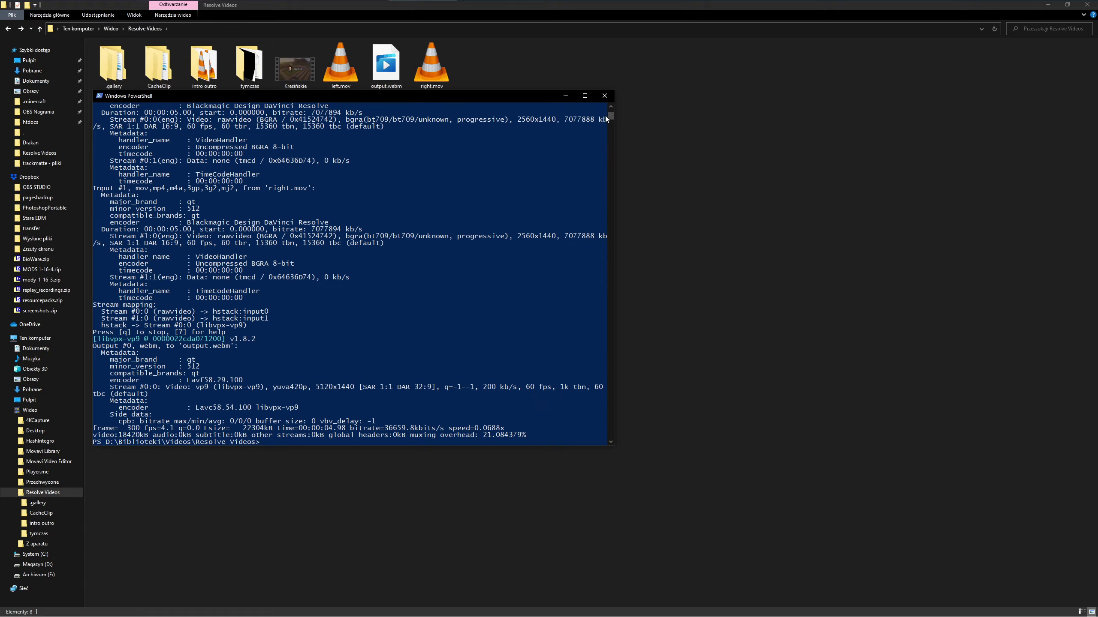
click(603, 94)
Play output.webm to verify the side-by-side merge, then list OBS transition types.
double_click(390, 77)
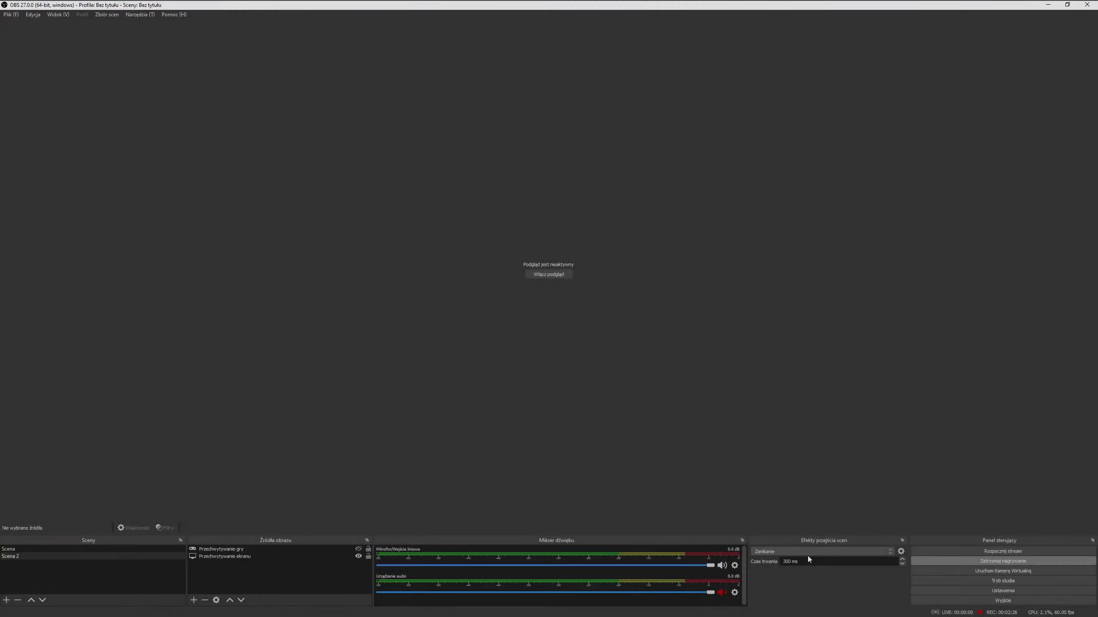
click(810, 552)
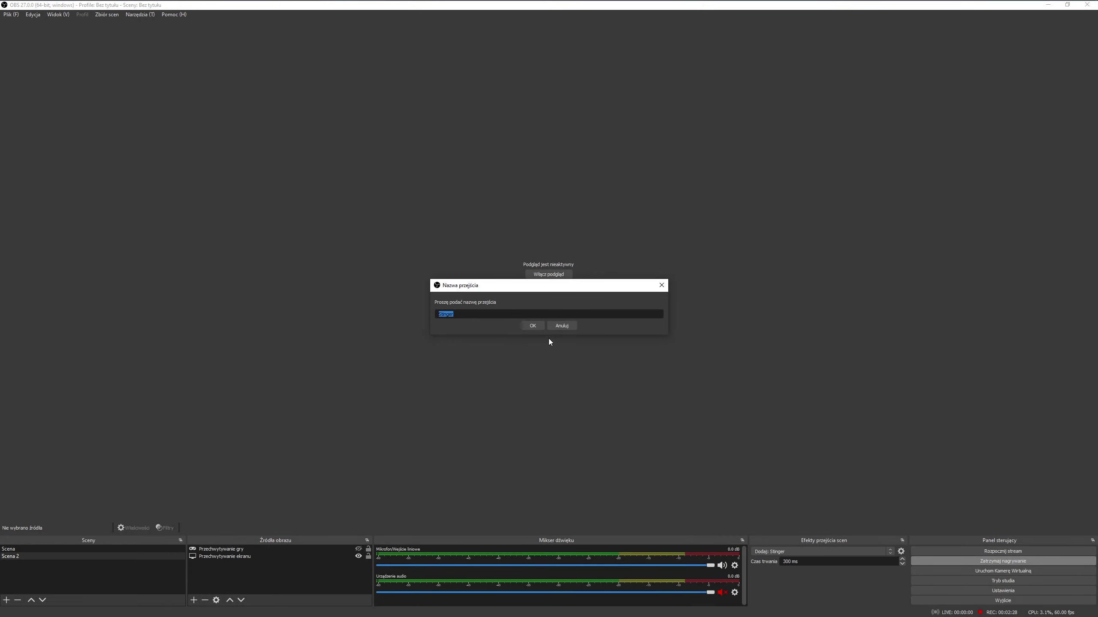
Create a Stinger transition using output.webm with a side-by-side track matte, then preview the wipe.
click(532, 325)
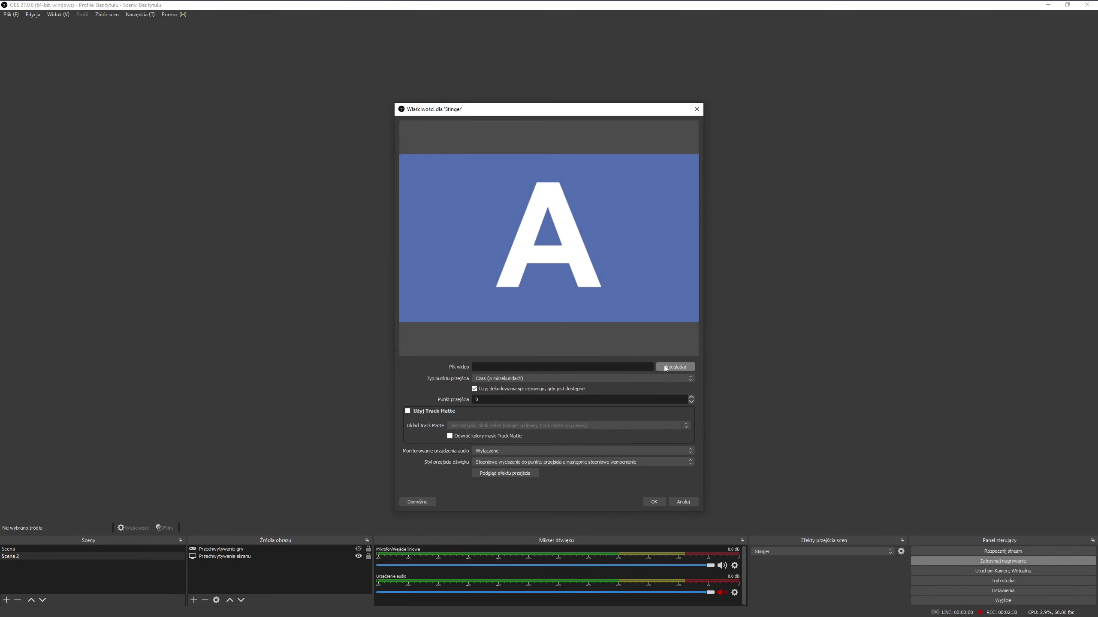
click(664, 366)
click(426, 414)
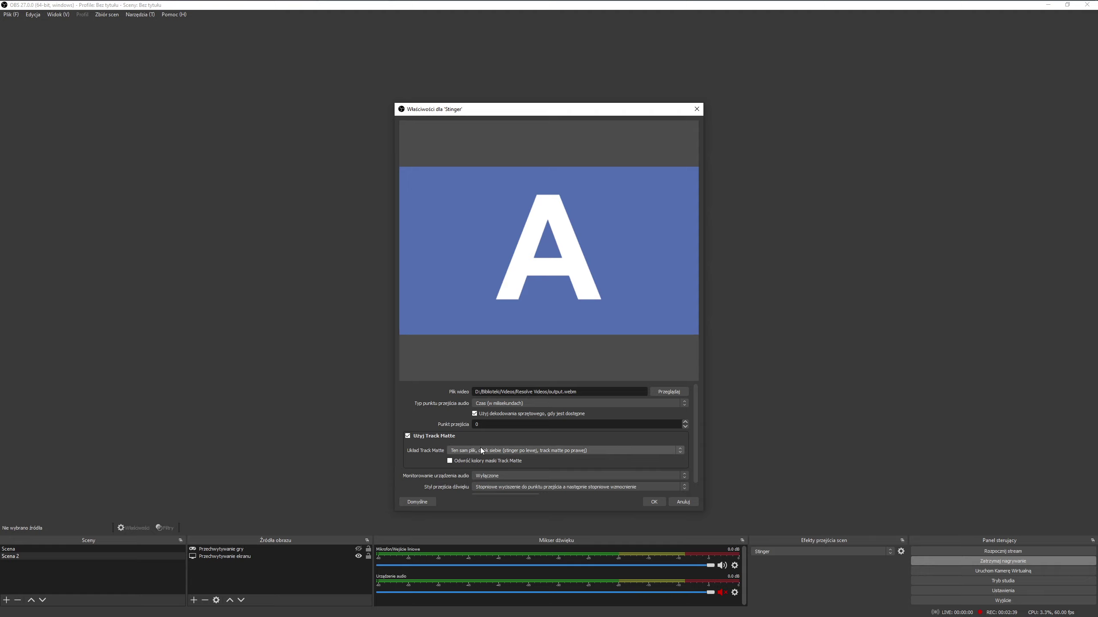
click(502, 486)
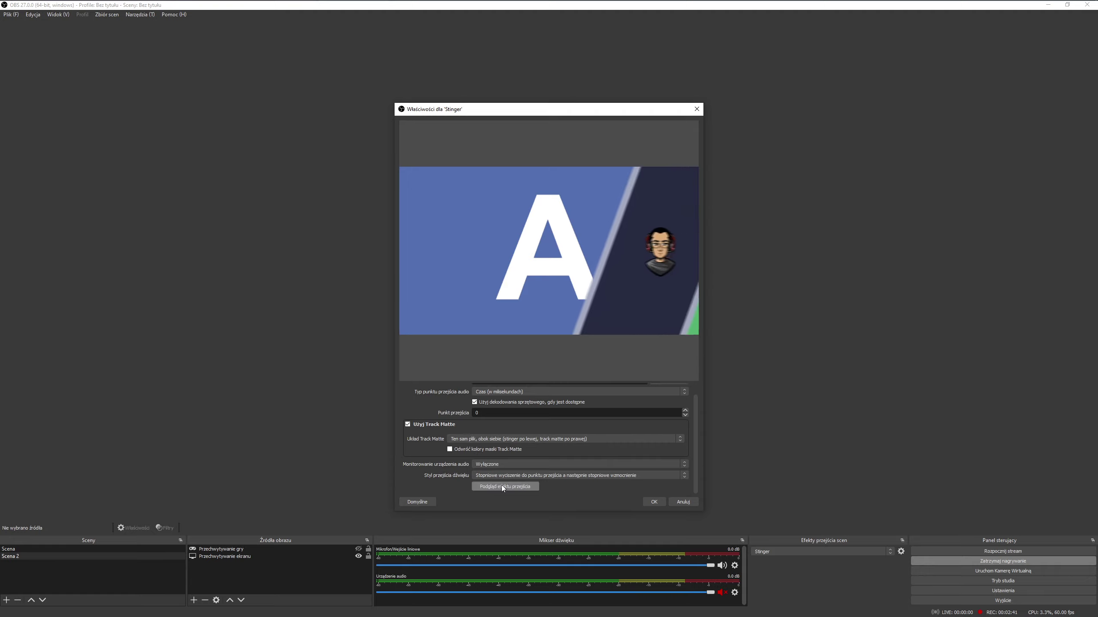